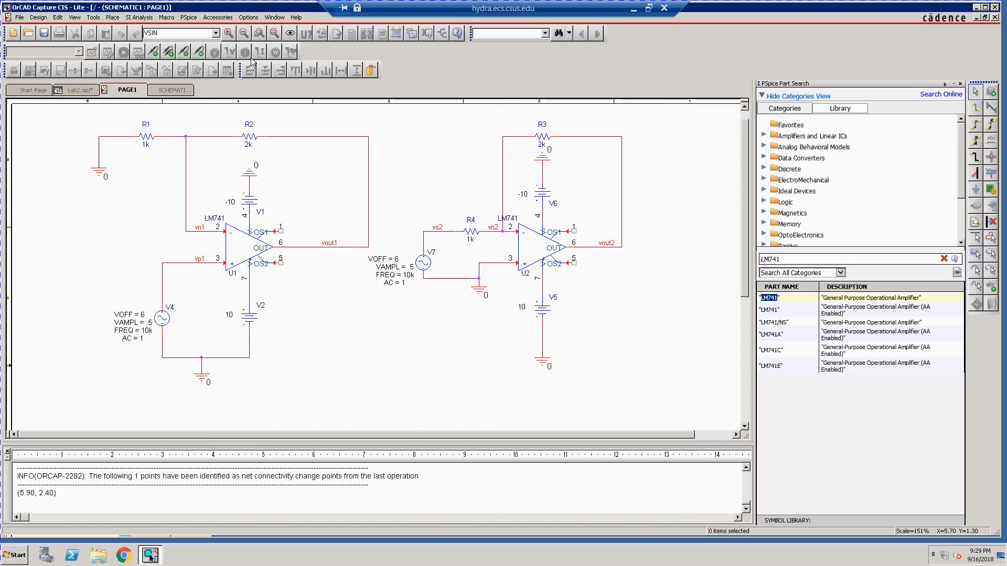
- Save the schematic design and create a PSpice simulation profile named Lab2 that inherits from none
click(44, 35)
click(189, 18)
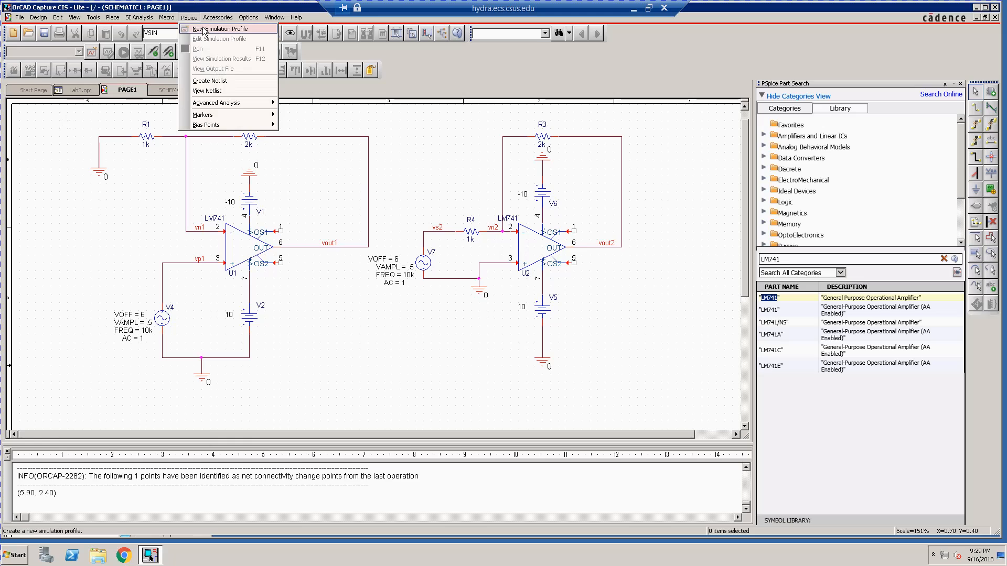
click(204, 30)
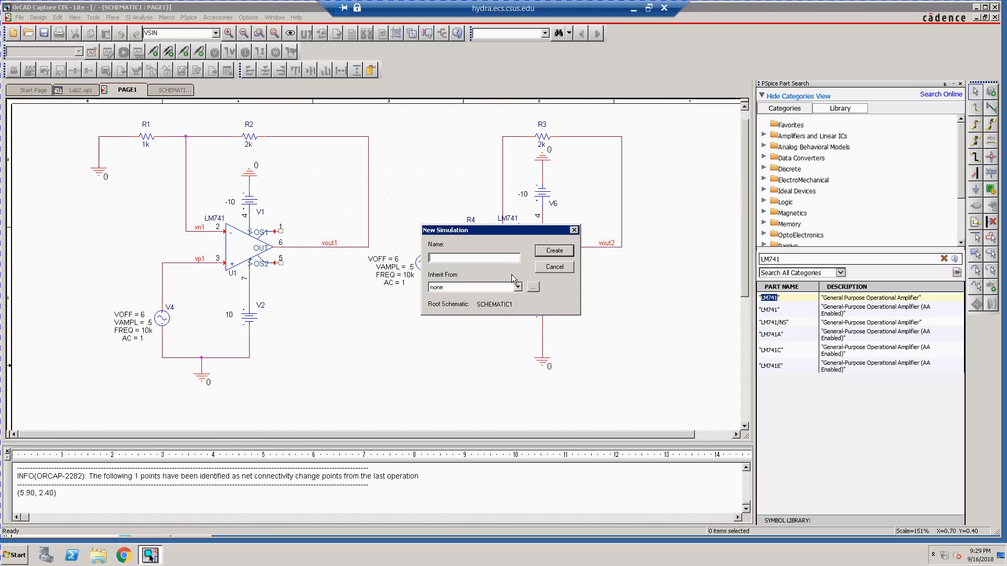
text(Lab2)
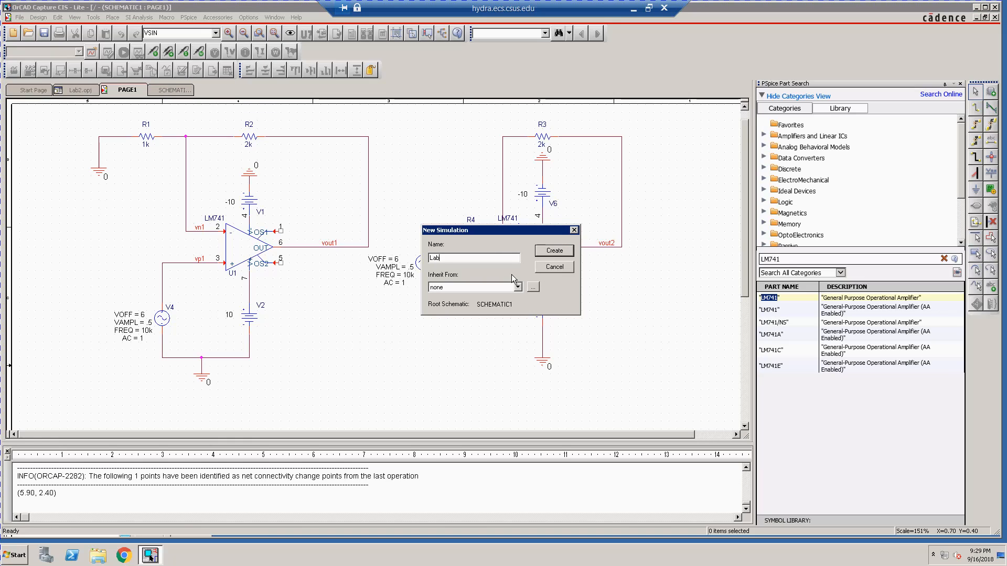
click(555, 252)
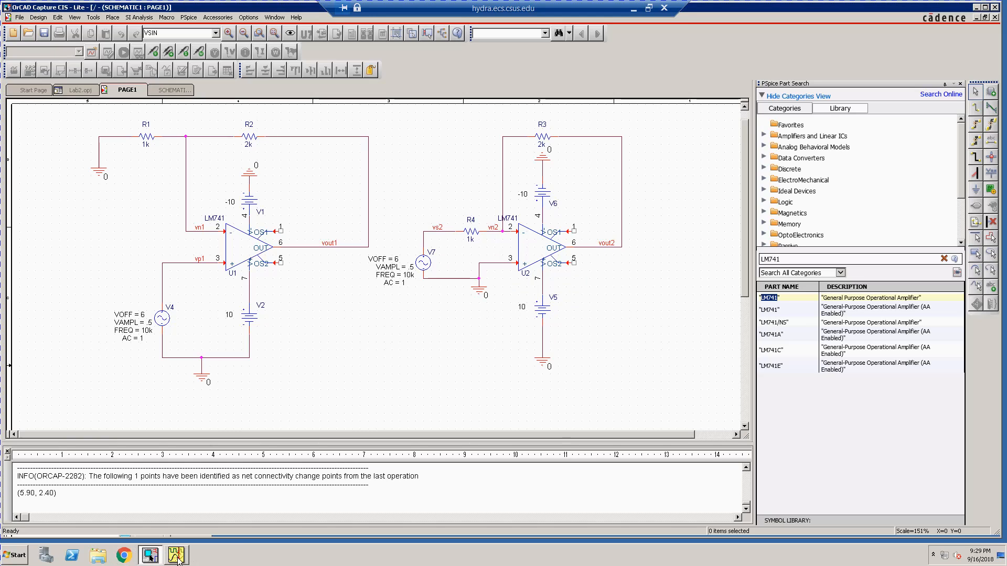
- Choose Allegro PSpice Simulator as the suite from which to check out the PSpice A/D feature
mouse_move(180, 561)
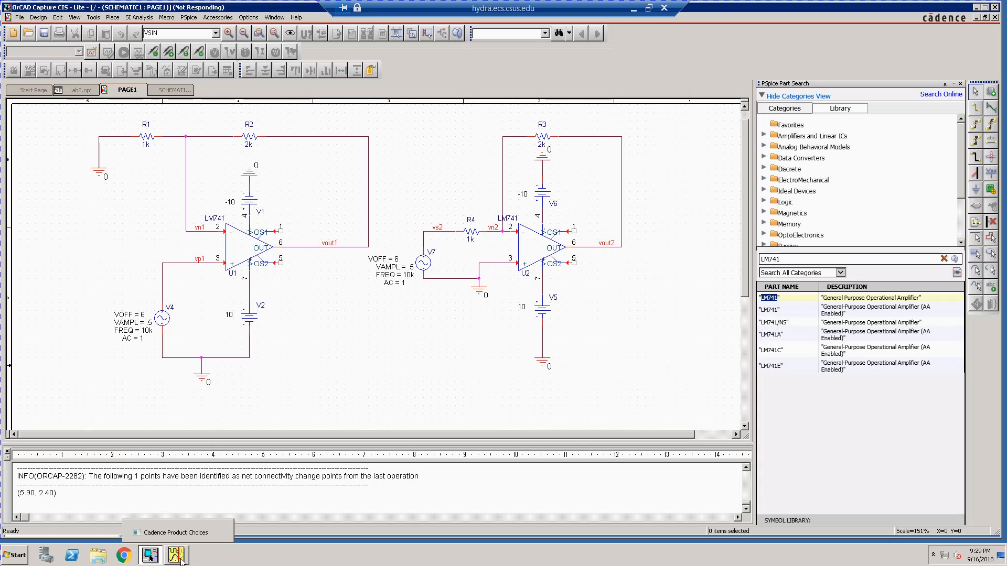
click(209, 533)
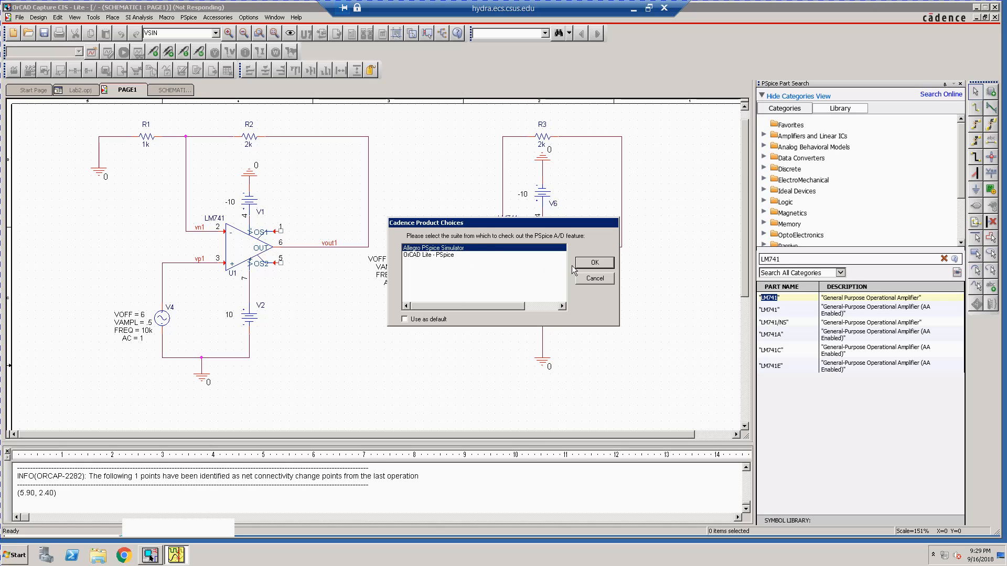
click(601, 260)
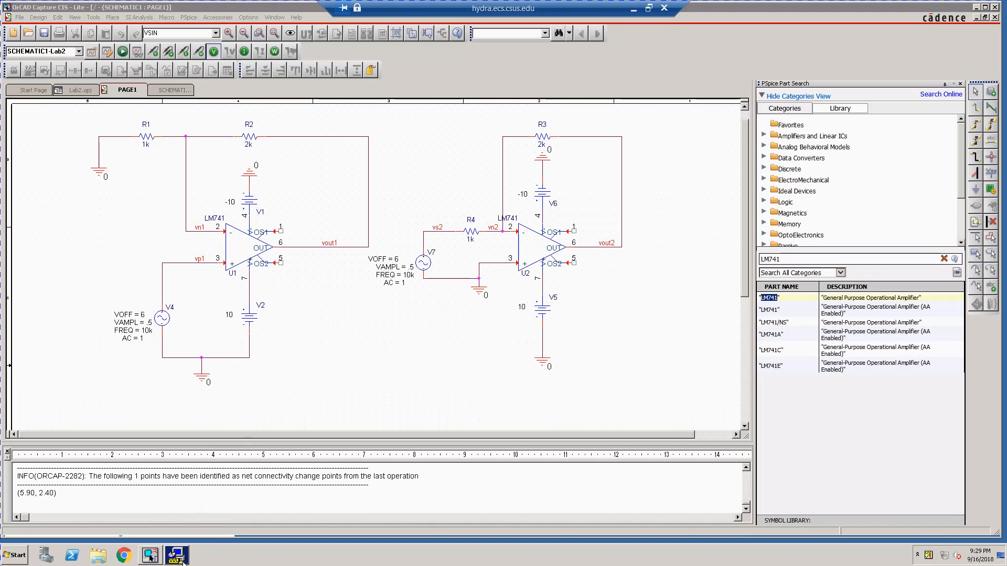
- Set the Lab2 profile's analysis type to Bias Point and run the simulation
mouse_move(182, 562)
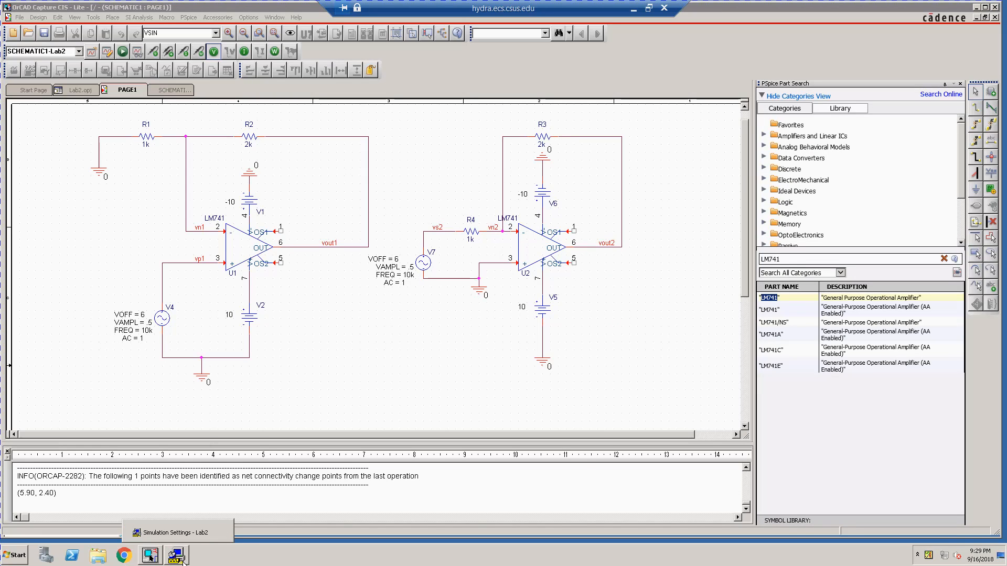
click(183, 562)
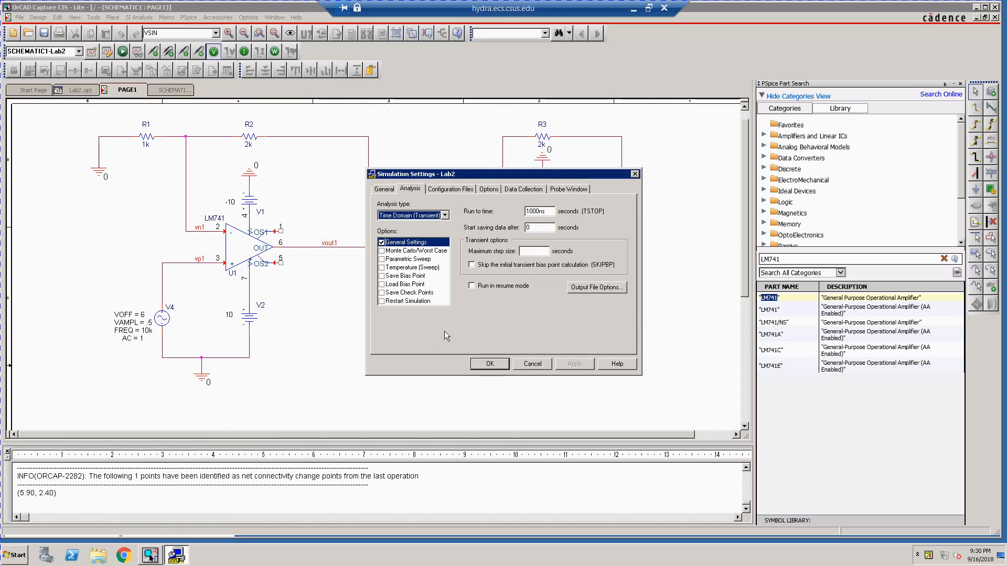
click(445, 215)
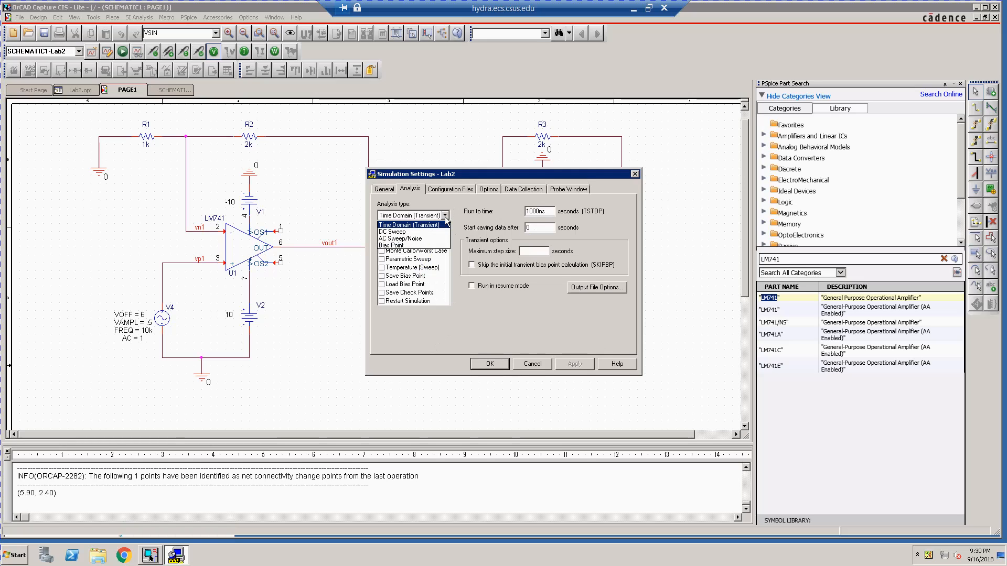
click(399, 245)
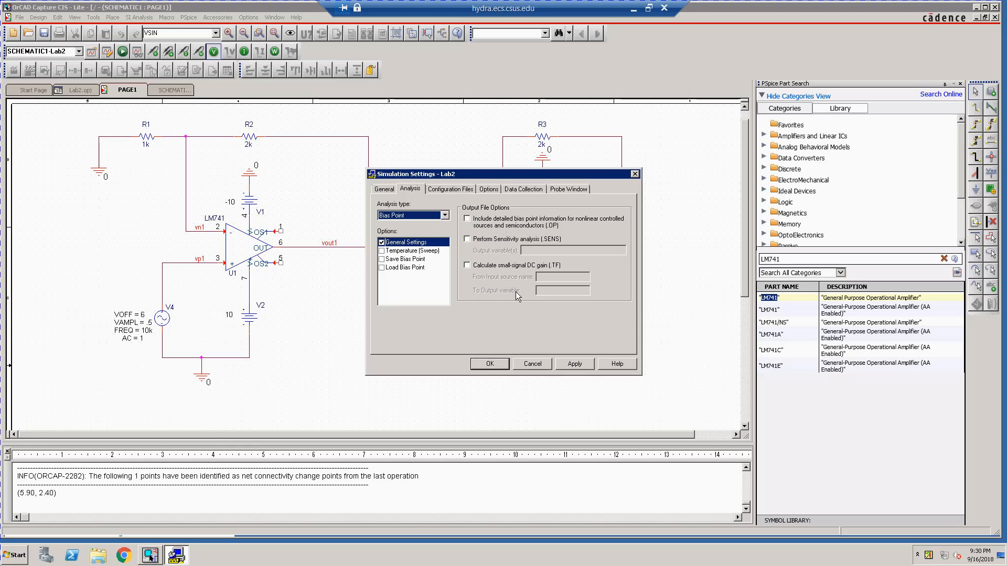
click(489, 364)
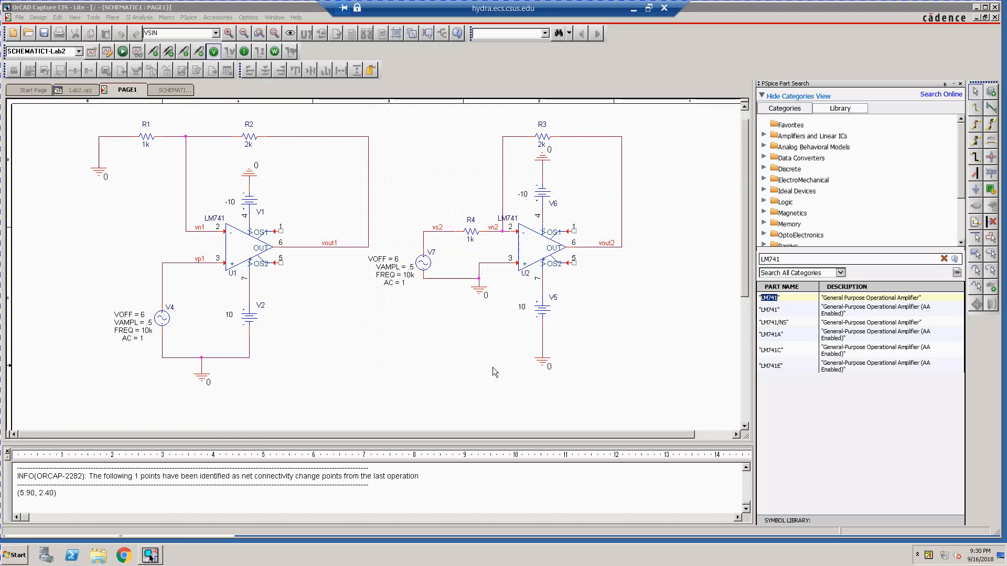
click(125, 55)
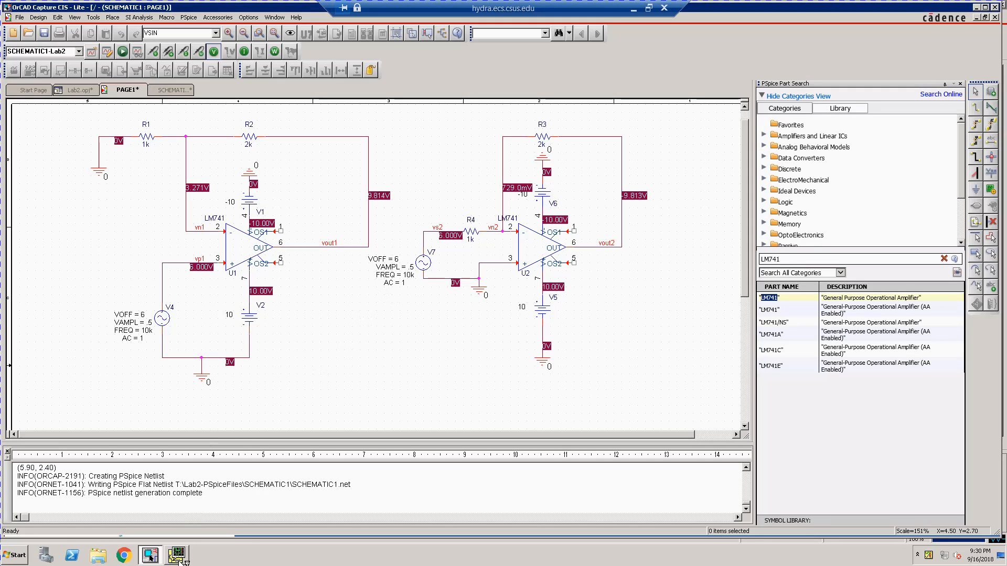
mouse_move(181, 560)
- Hide the bias voltages on the schematic and display the bias currents instead
click(214, 52)
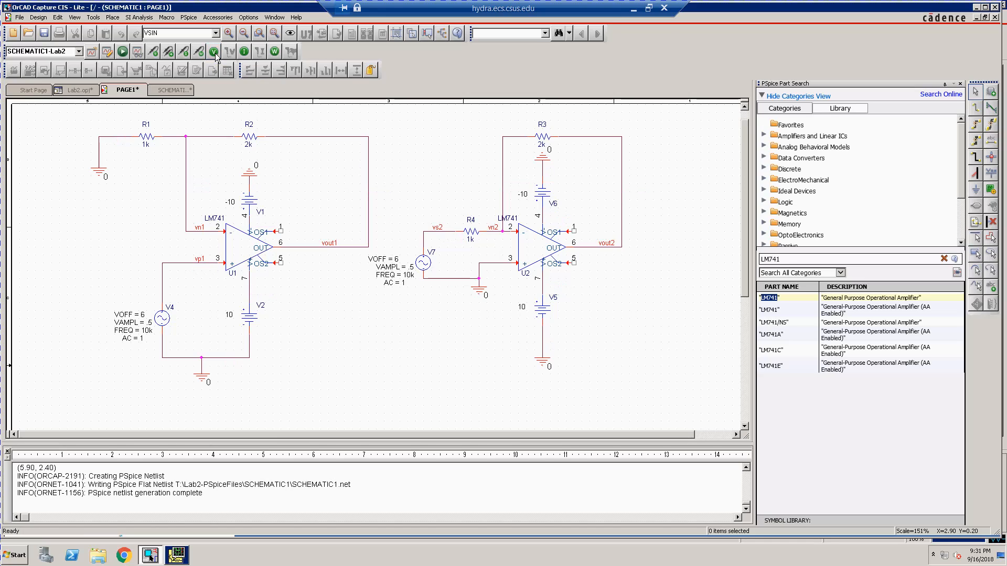
click(244, 52)
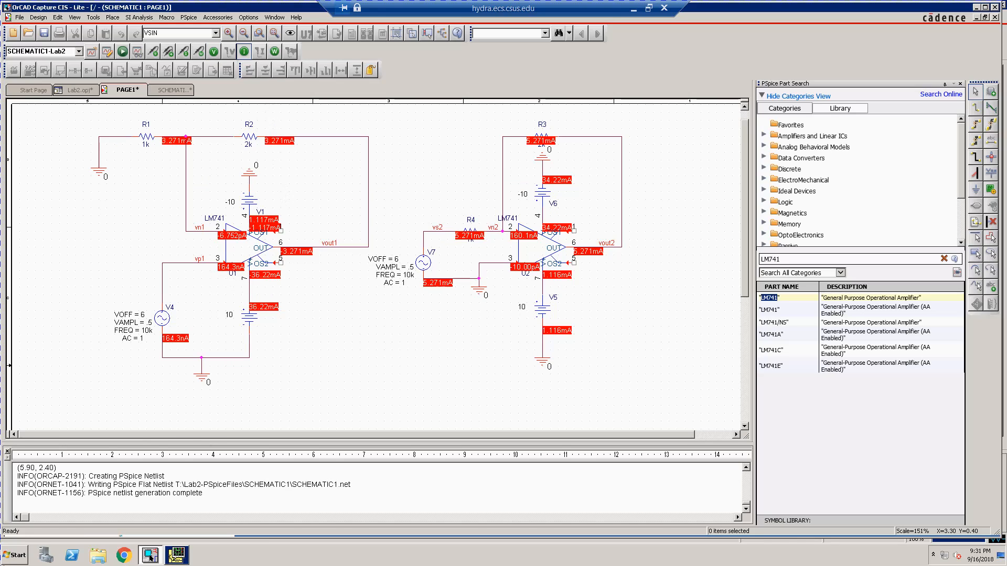
key(super)
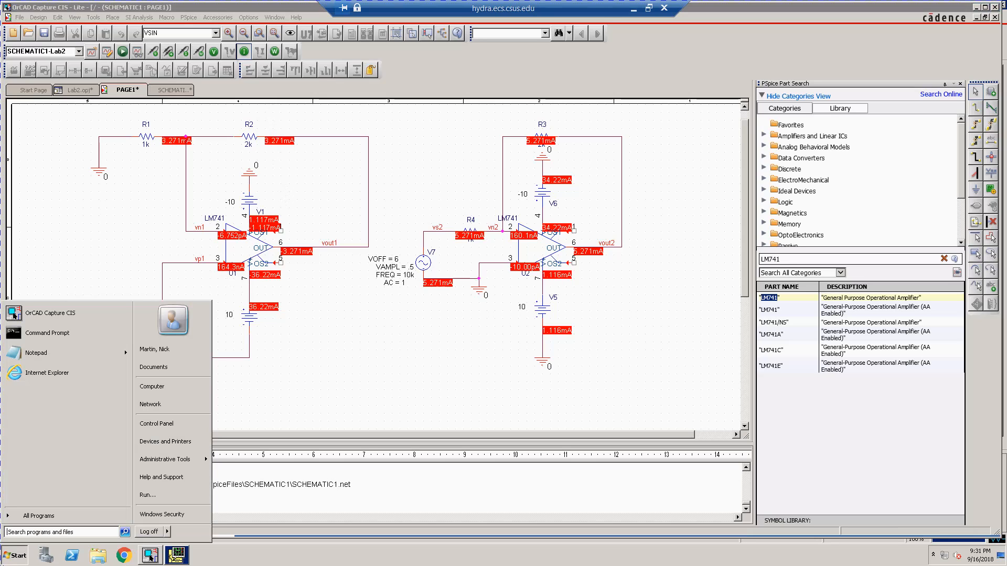
click(357, 351)
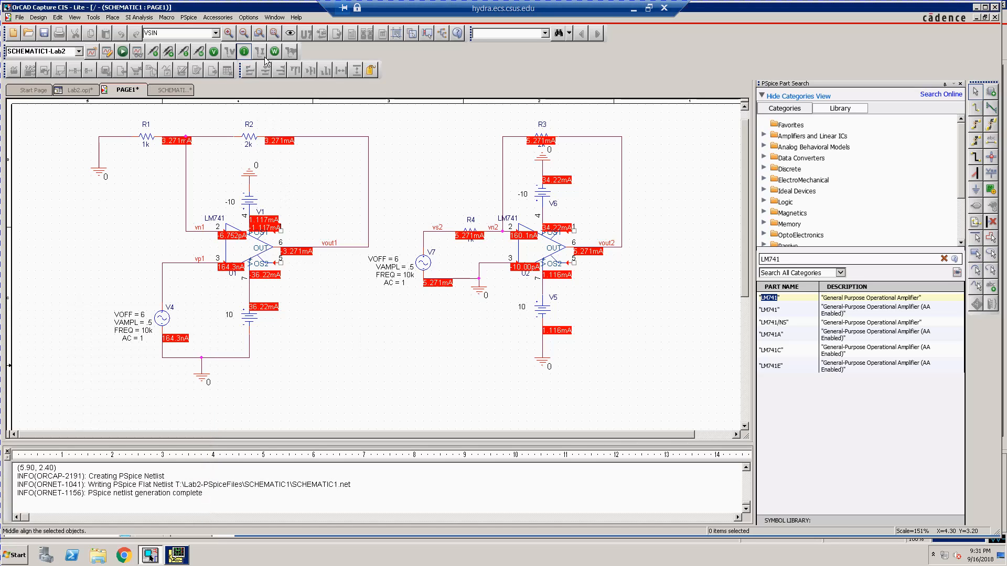
- Display the bias power values in place of the currents, and overlay the bias currents and voltages on them
click(244, 51)
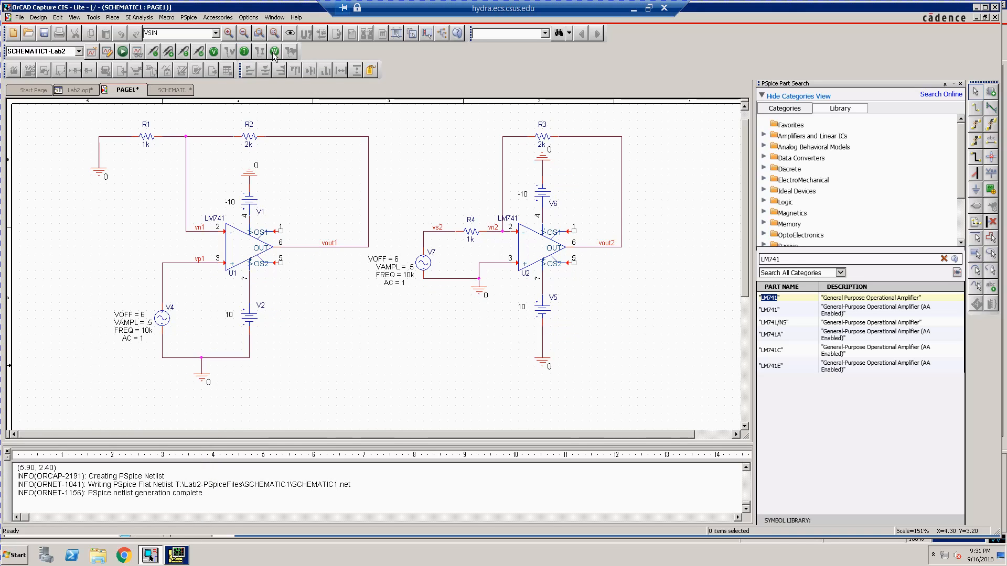
click(274, 52)
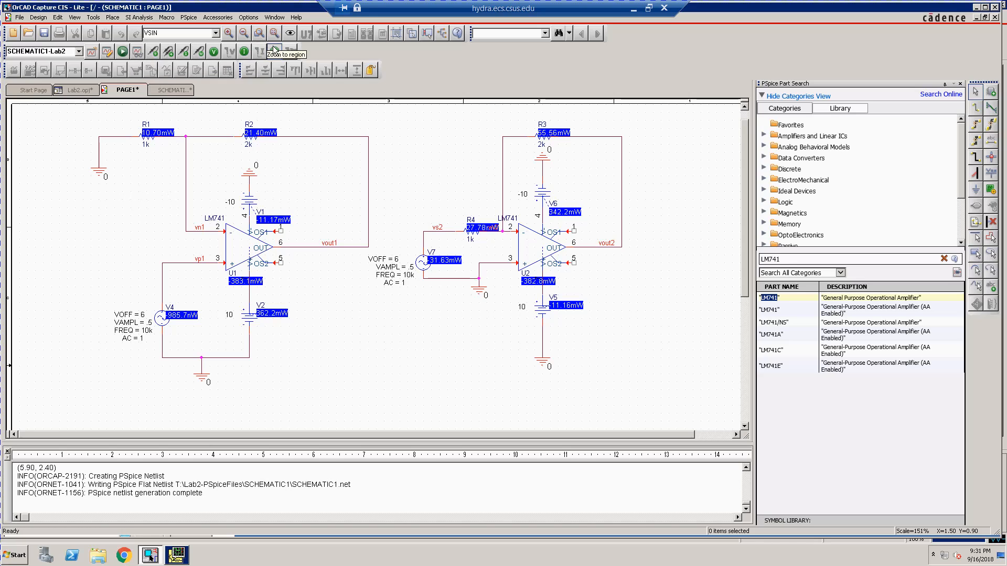
click(243, 52)
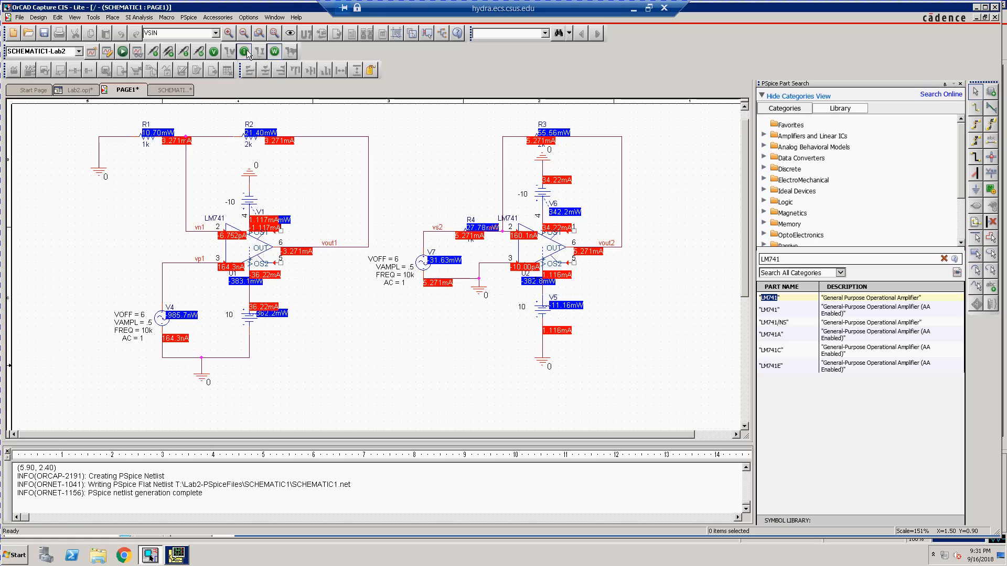
click(215, 52)
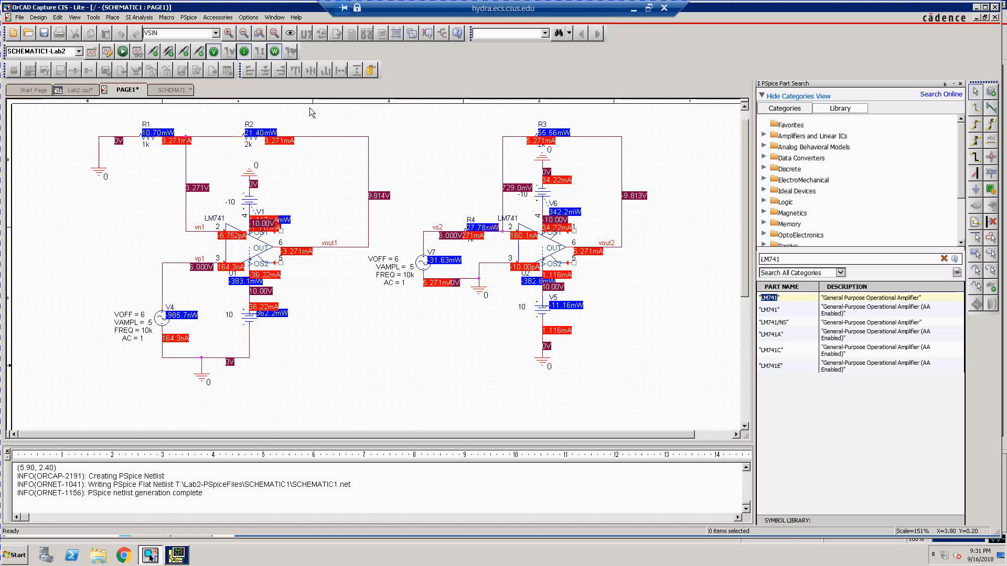
- Hide the bias power, current and voltage values to clear the schematic
click(274, 52)
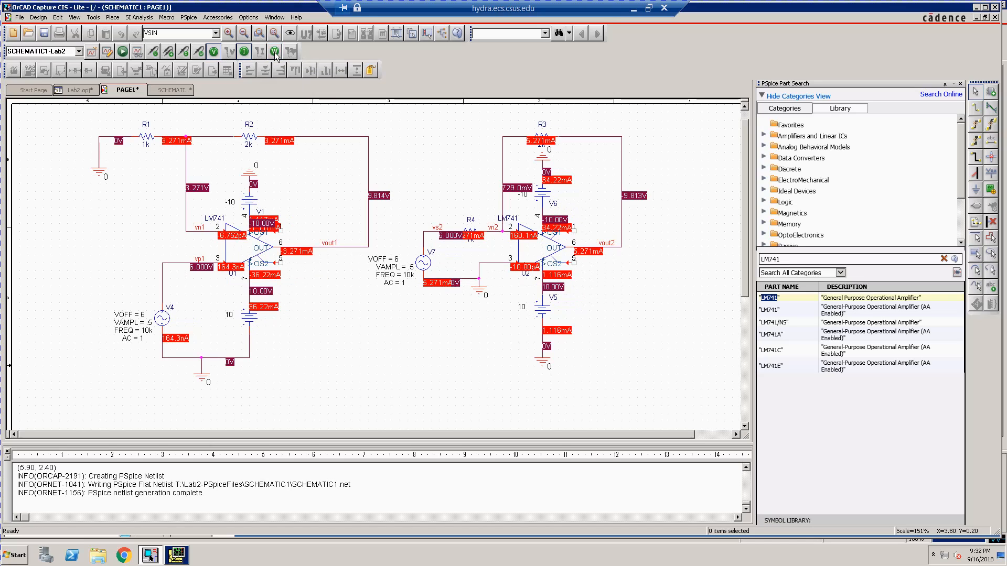
click(247, 54)
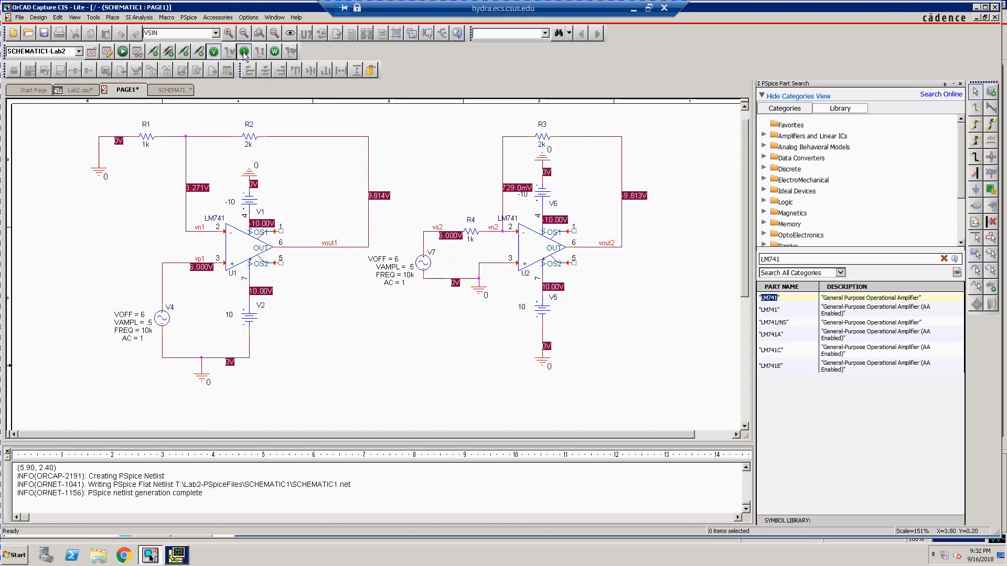
click(213, 54)
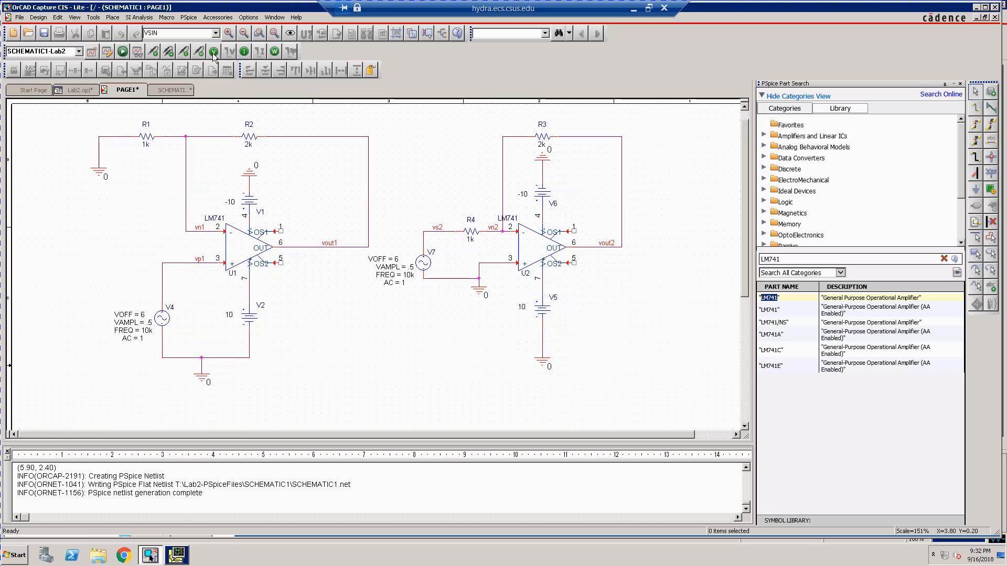
- View the Allegro AMS Simulator window for the Lab2 run, and minimize it to return to the schematic
click(171, 558)
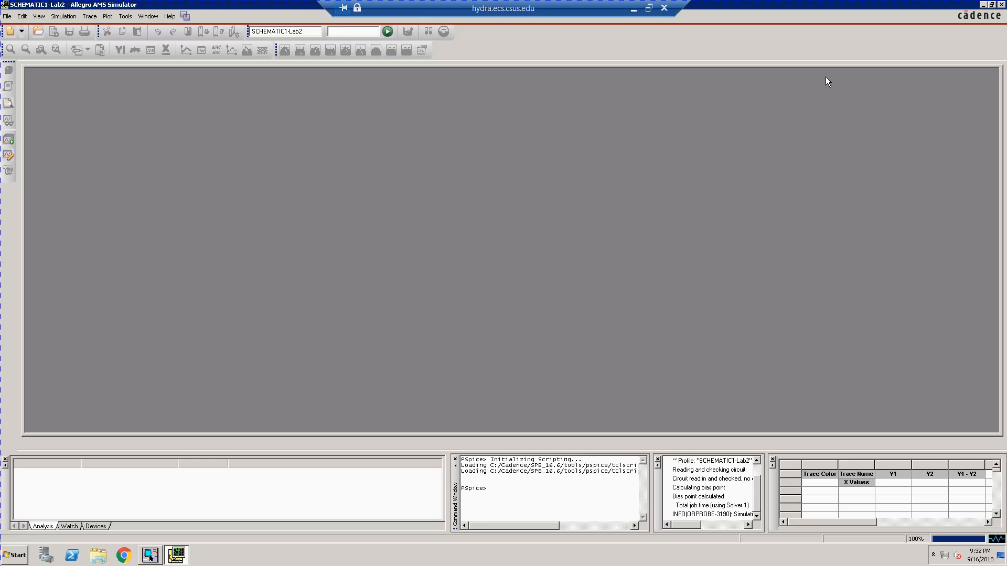
click(983, 5)
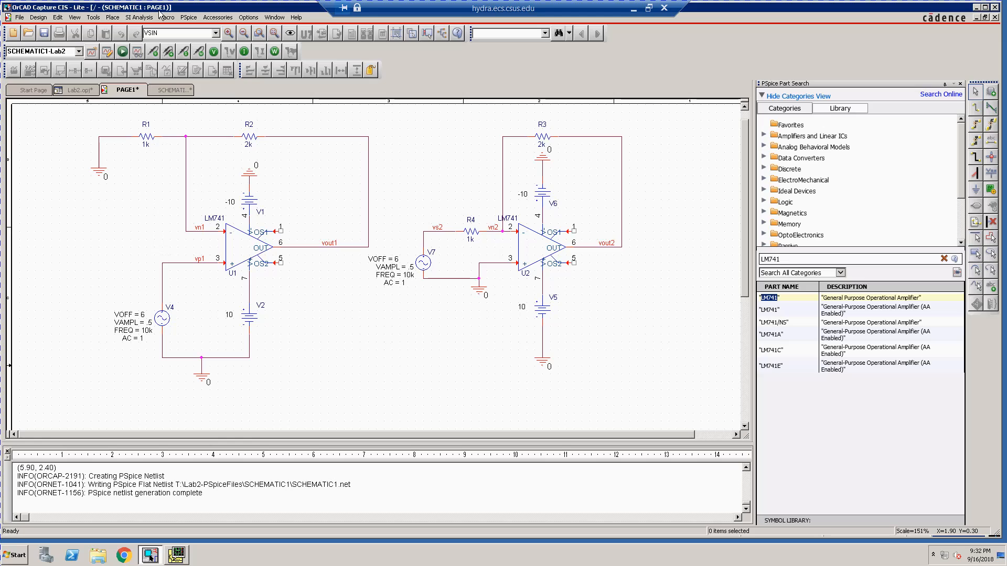
- Edit the Lab2 simulation profile and set its analysis type to DC Sweep
click(192, 17)
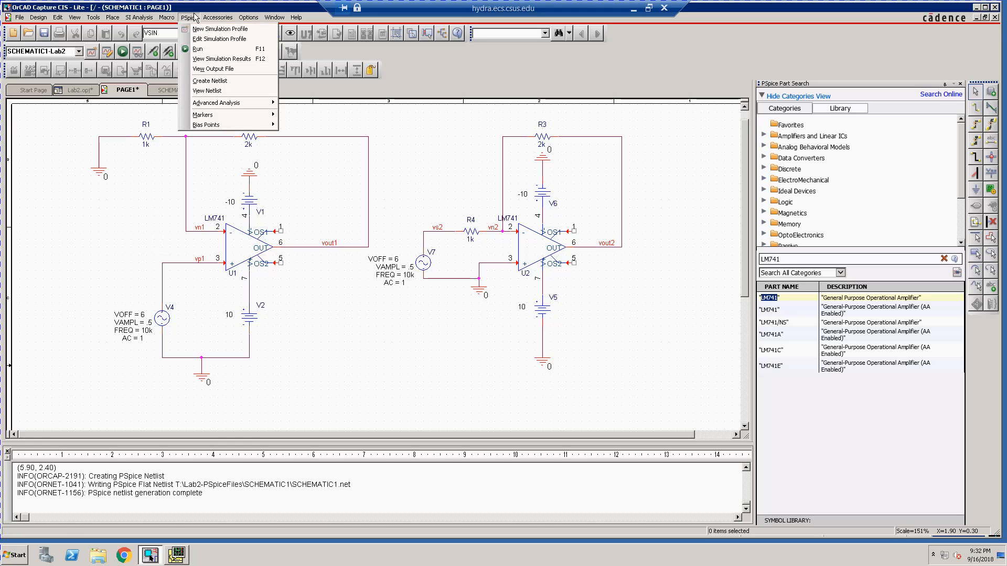
click(209, 39)
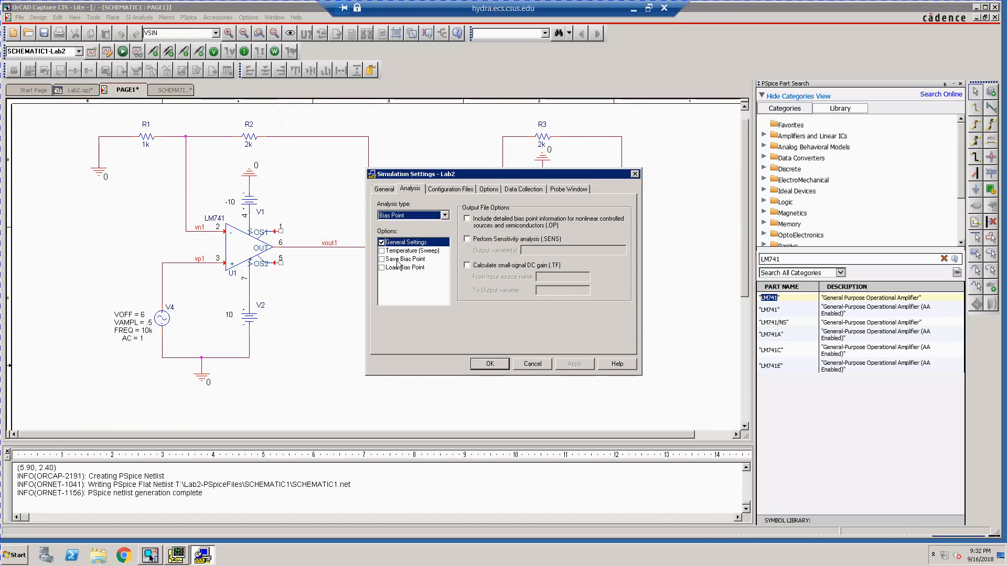
click(445, 215)
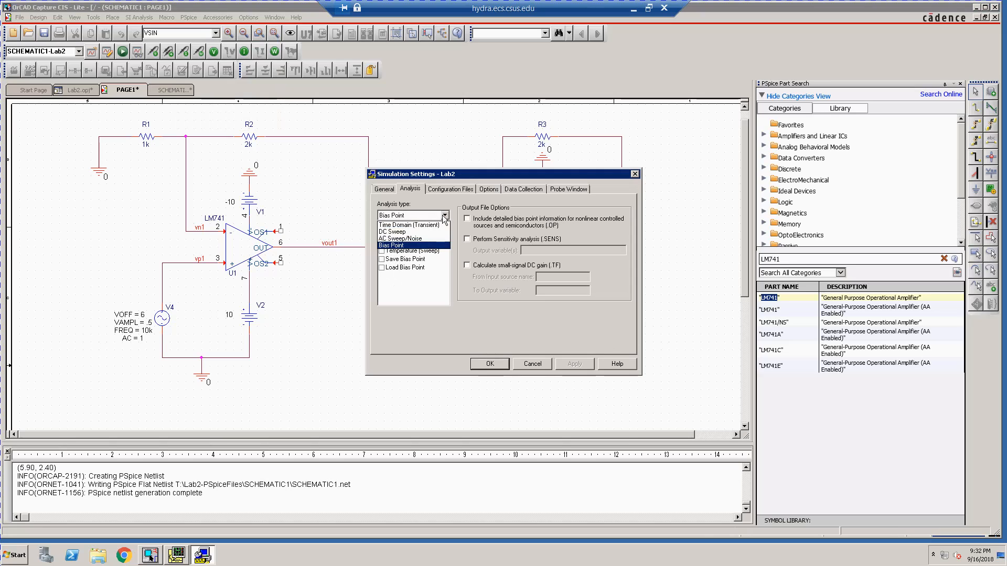
click(439, 232)
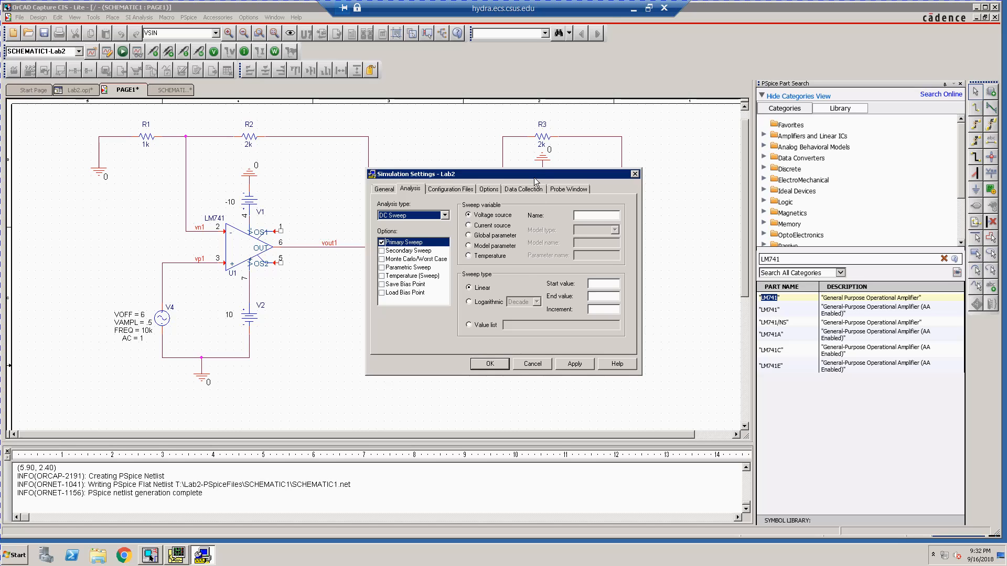
- Set voltage source V4 as the primary sweep variable with a Linear sweep type
drag(536, 183, 780, 248)
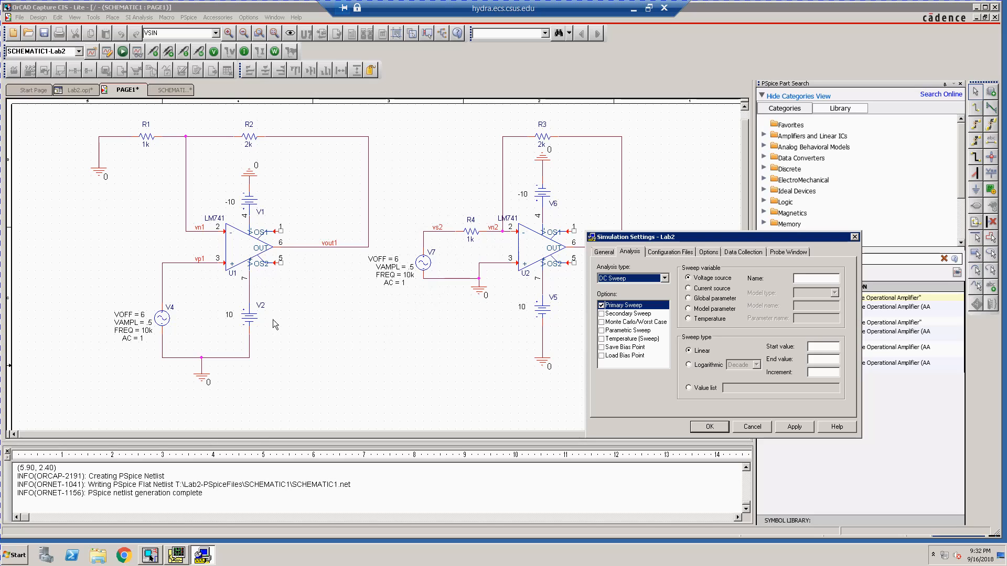
drag(690, 244, 527, 181)
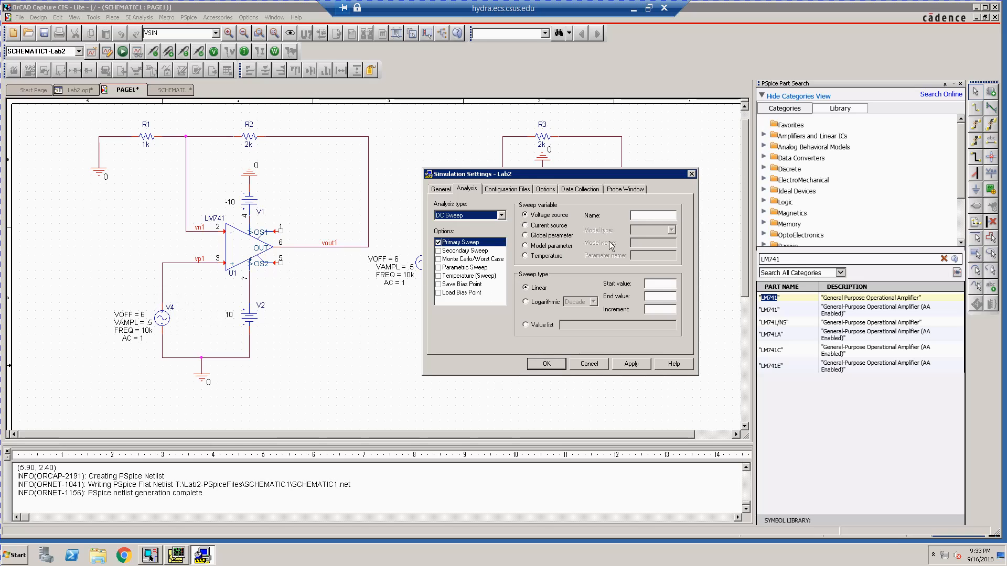
click(640, 215)
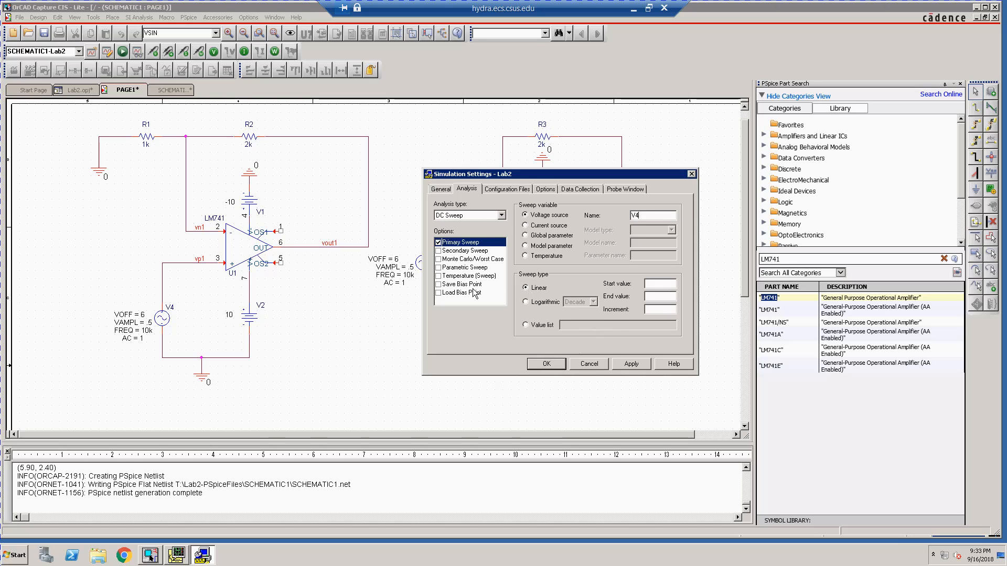
click(527, 303)
click(526, 325)
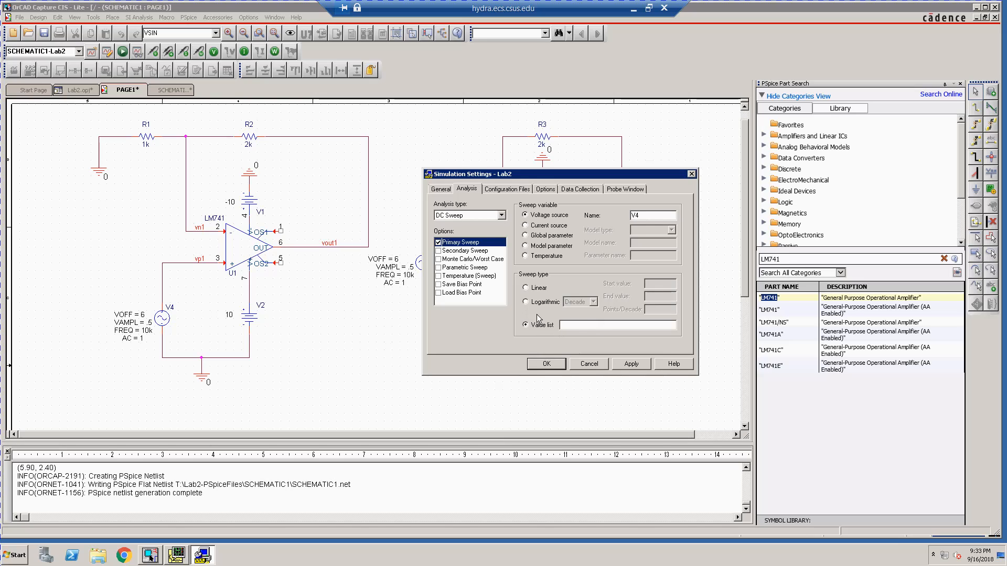
click(533, 289)
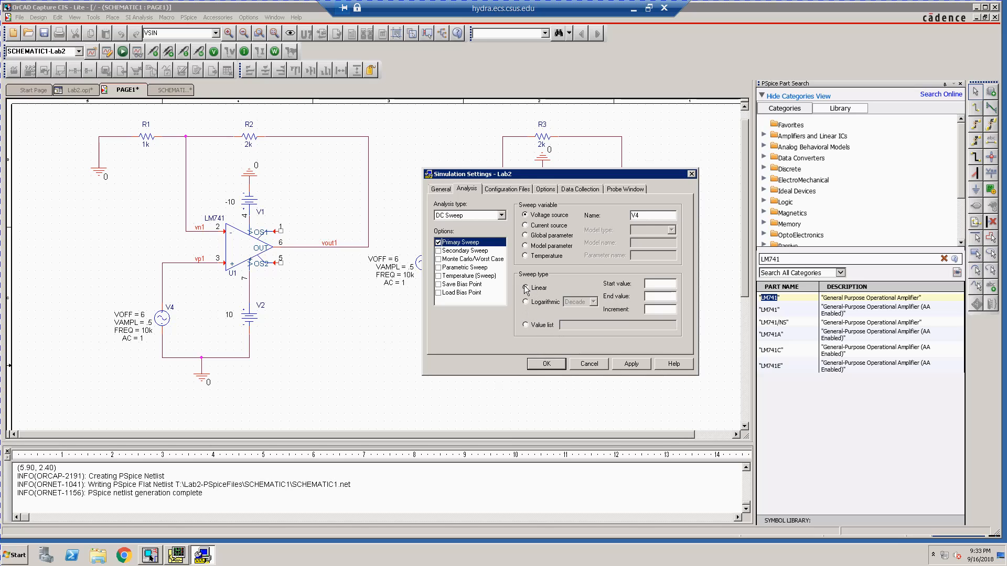
- Set the V4 sweep to start at -6, end at 6 and increment by .1, and accept the simulation settings
click(656, 288)
text(-6)
click(665, 298)
text(6)
text(.1)
click(546, 364)
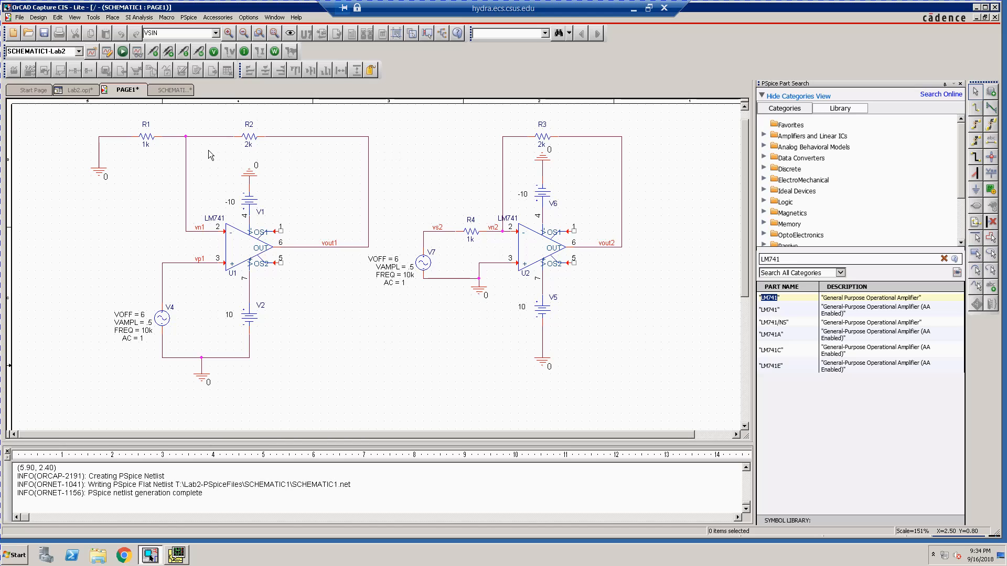
- Place voltage markers on the vout1, vn1 and vp1 nets of the first amplifier circuit
click(153, 54)
click(369, 189)
click(186, 208)
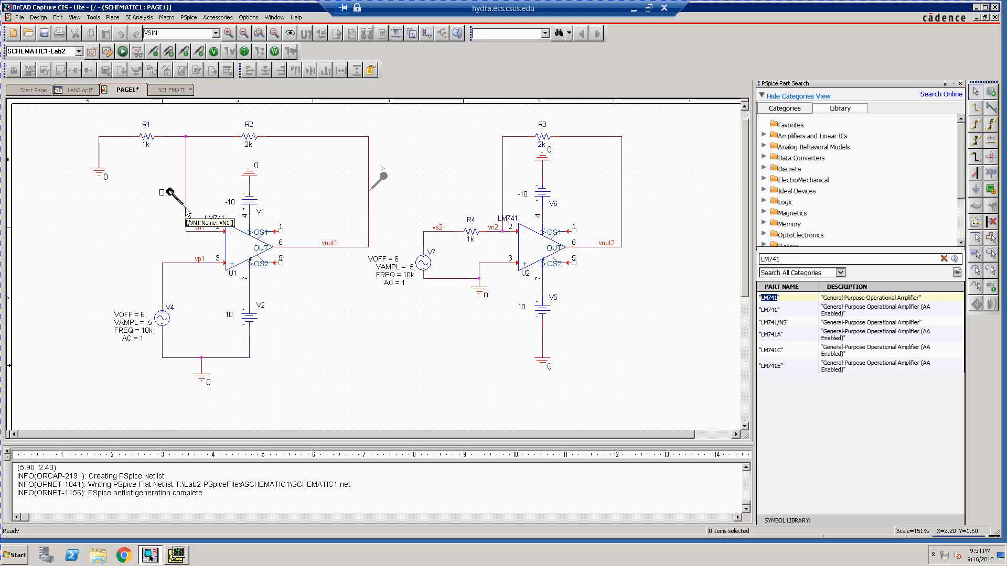
click(161, 262)
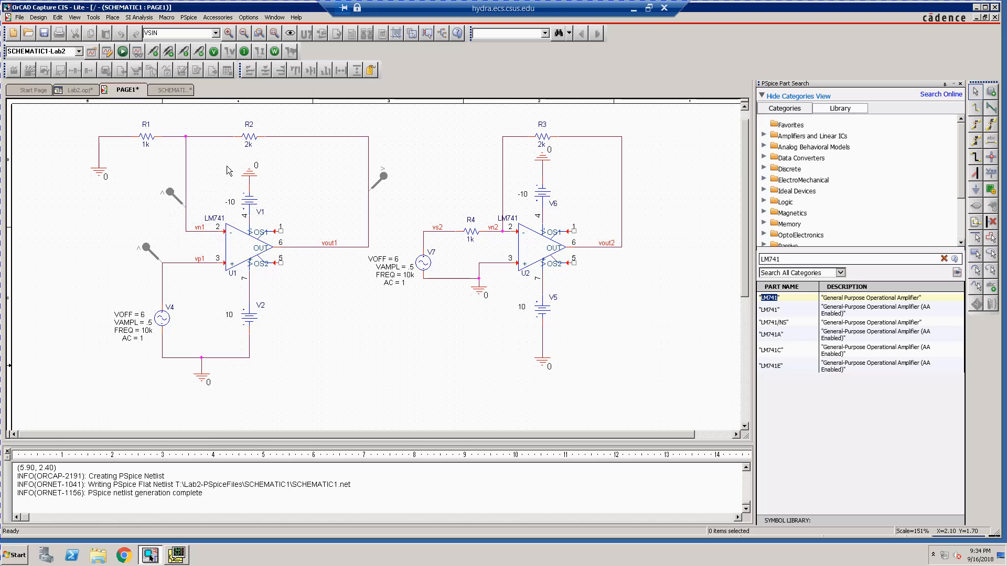
- Run the DC sweep, examine the plotted output and input voltages, and close the simulator to return to the schematic
click(123, 52)
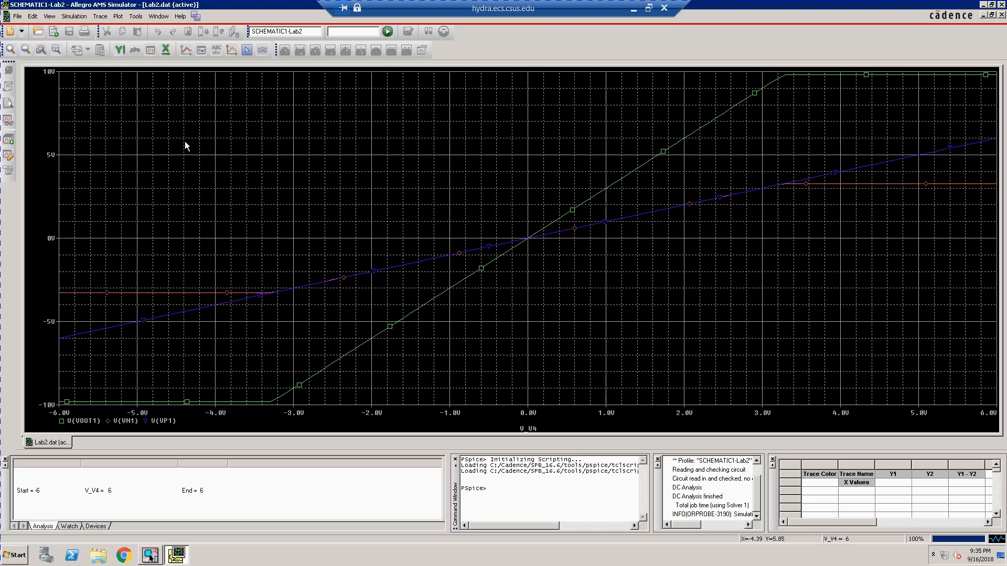
click(100, 17)
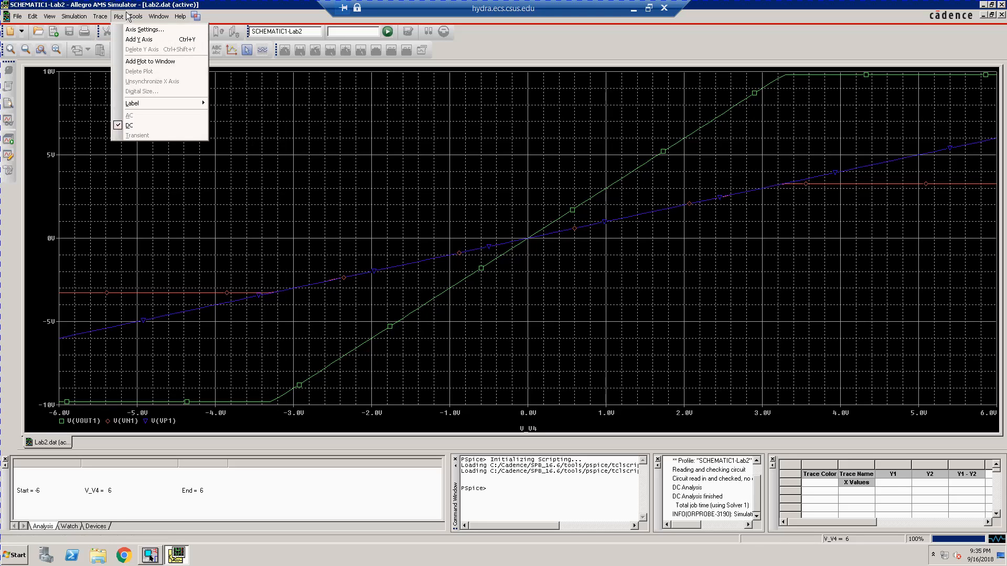
mouse_move(135, 18)
click(231, 4)
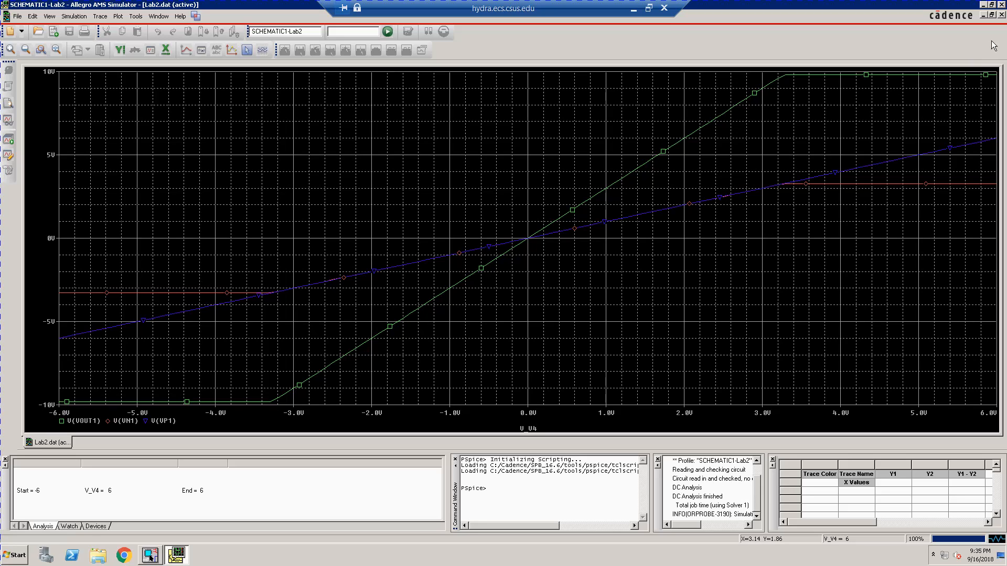
click(1002, 14)
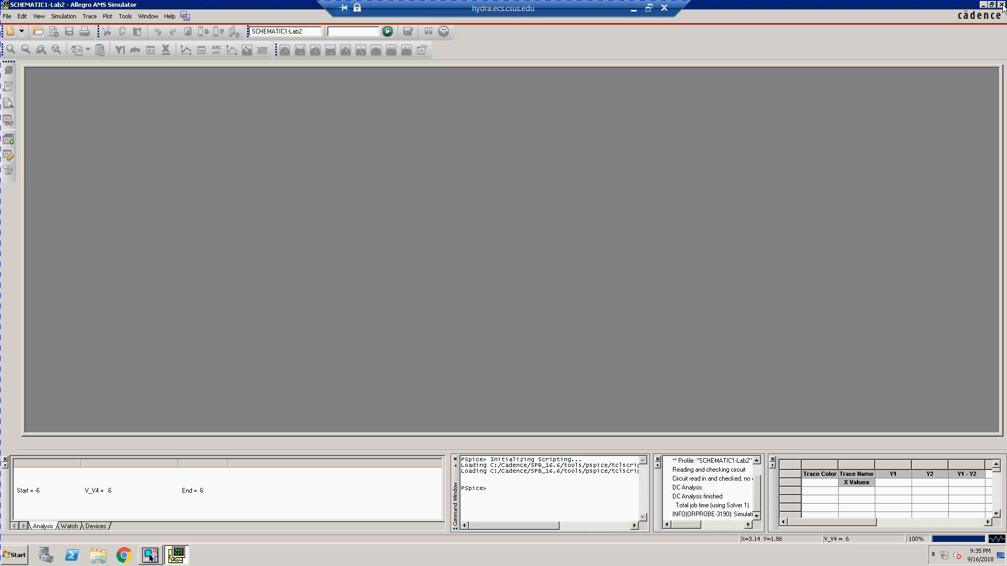
click(1001, 4)
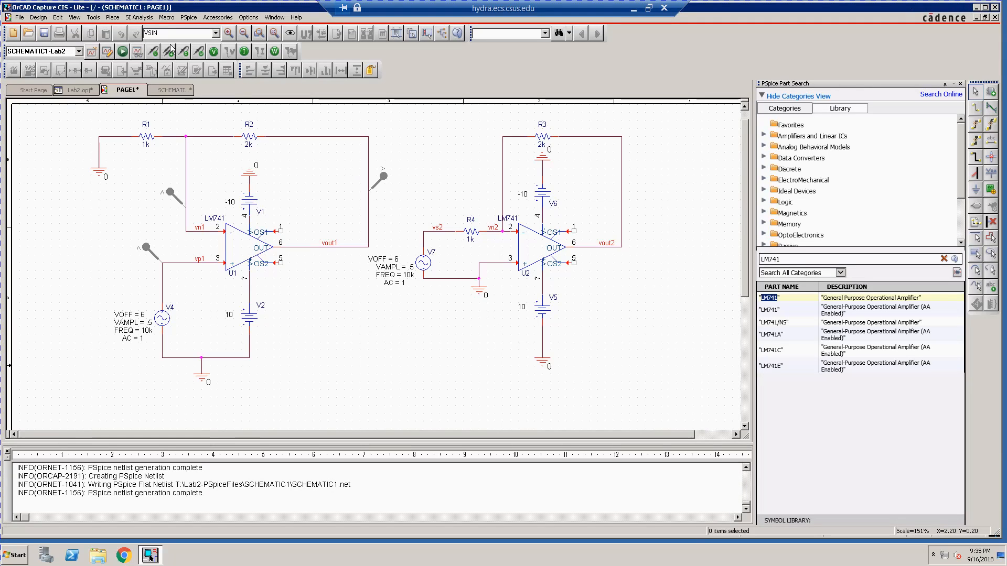
- Edit the Lab2 simulation profile and set its analysis type to Time Domain (Transient)
click(194, 19)
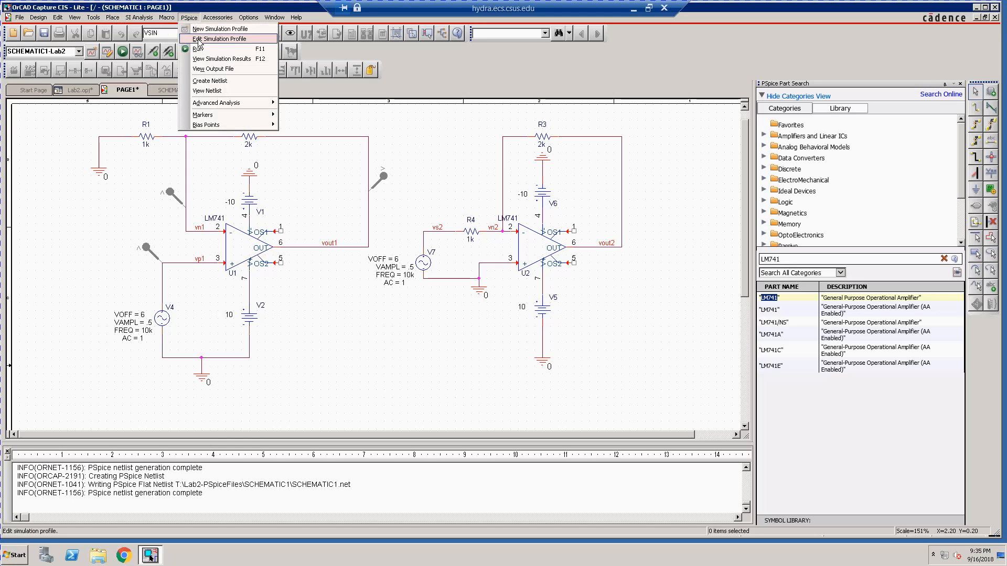
click(198, 40)
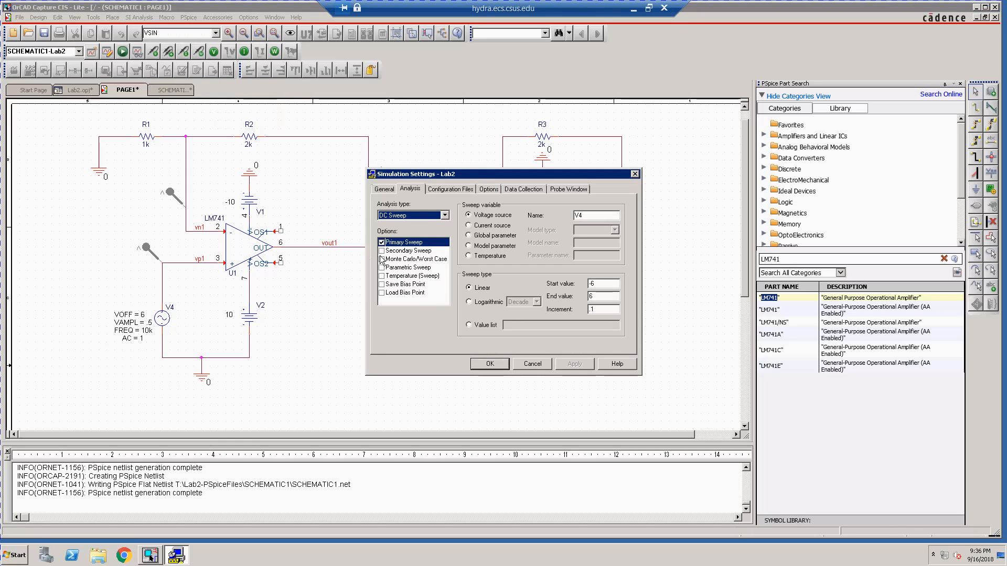
click(445, 216)
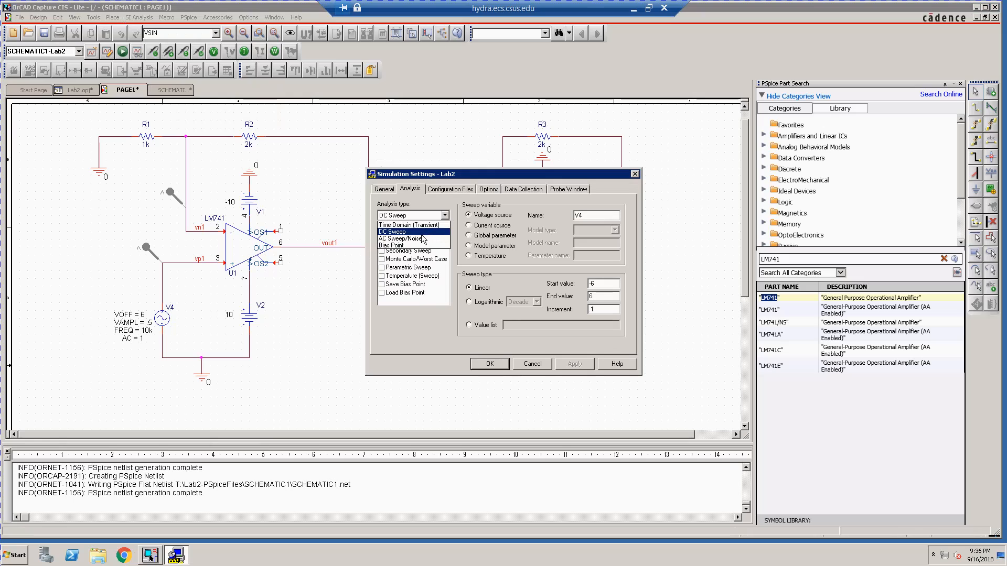
click(424, 225)
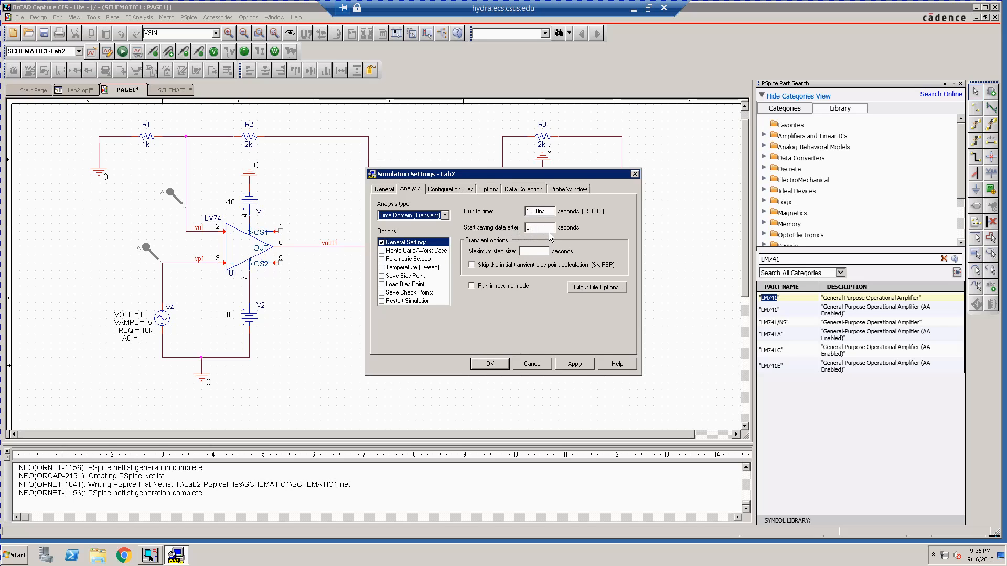
- Set the transient run time to 500u seconds, leave the maximum step size blank, and accept the settings
click(550, 209)
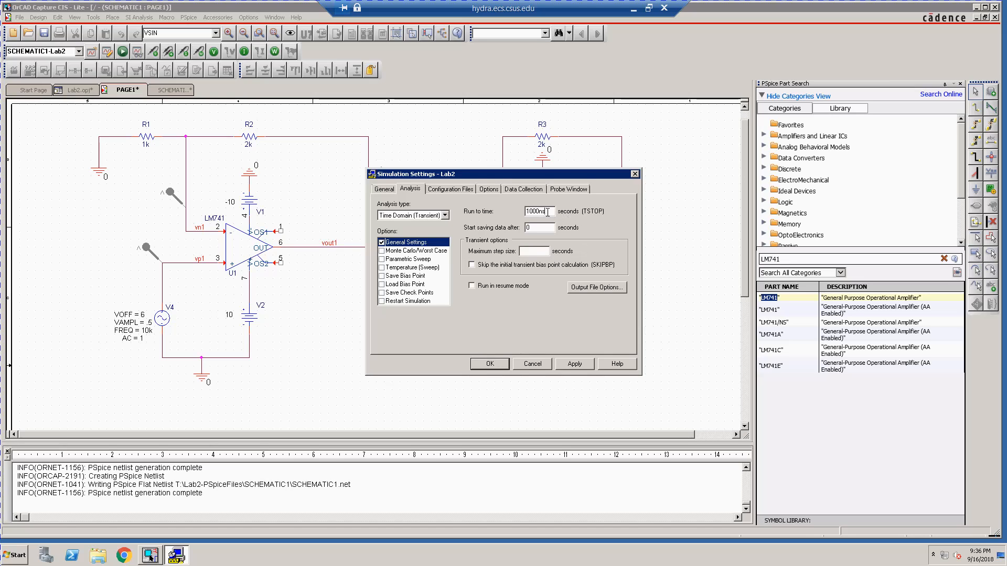
drag(547, 211, 508, 217)
text(500u)
click(540, 254)
click(481, 369)
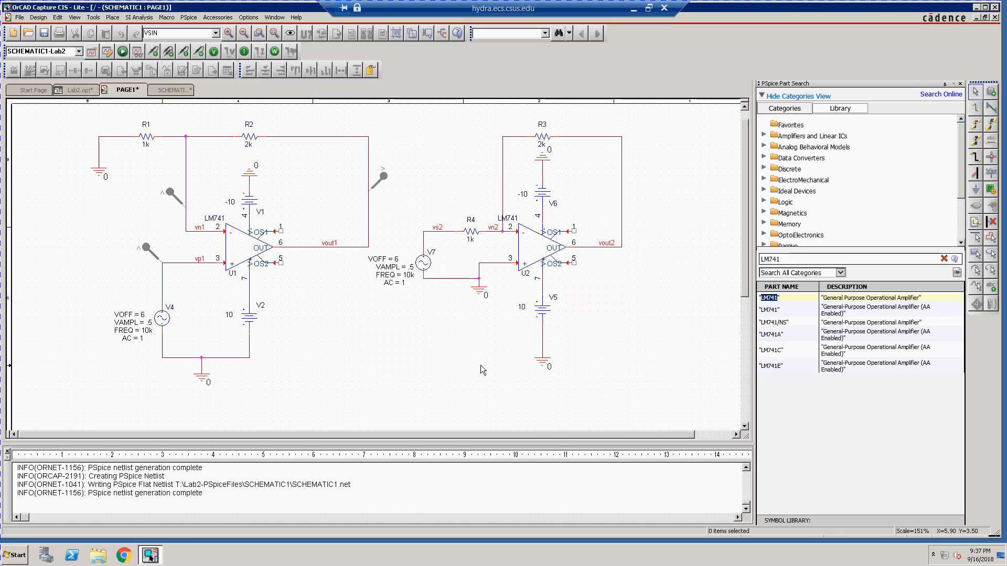
- Run the transient simulation, view the vout1, vn1 and vp1 waveforms, and close the simulator
click(122, 52)
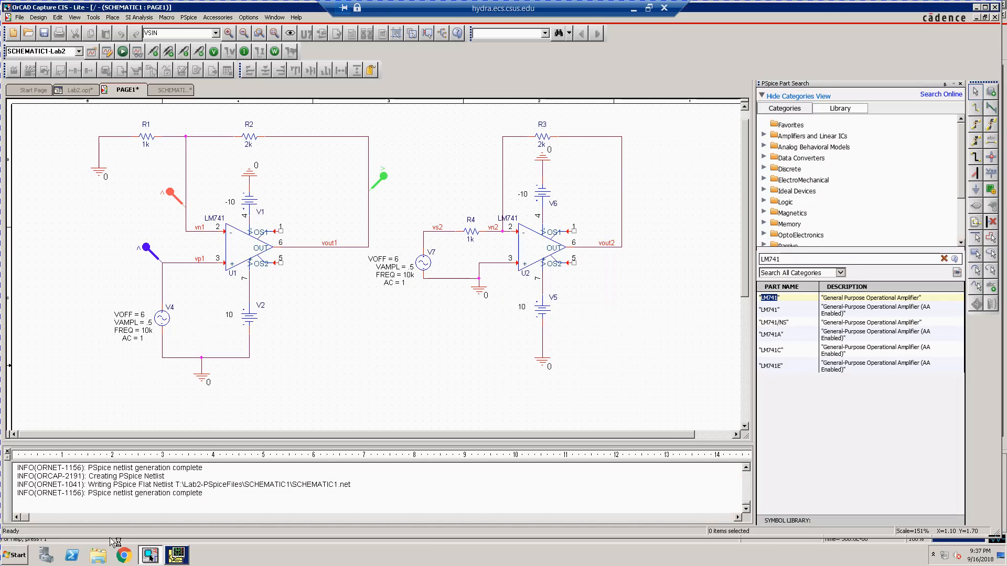
click(177, 555)
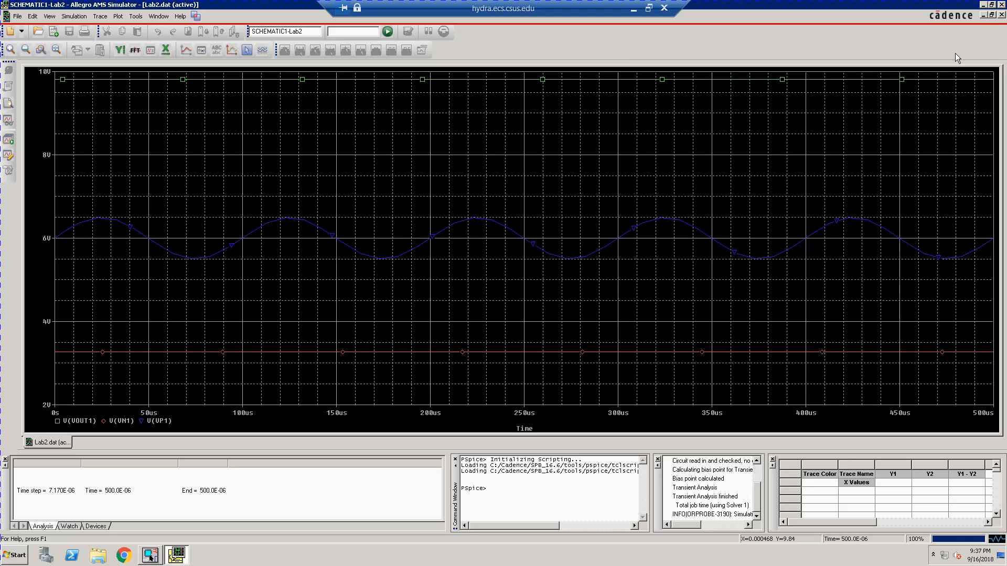
click(1002, 15)
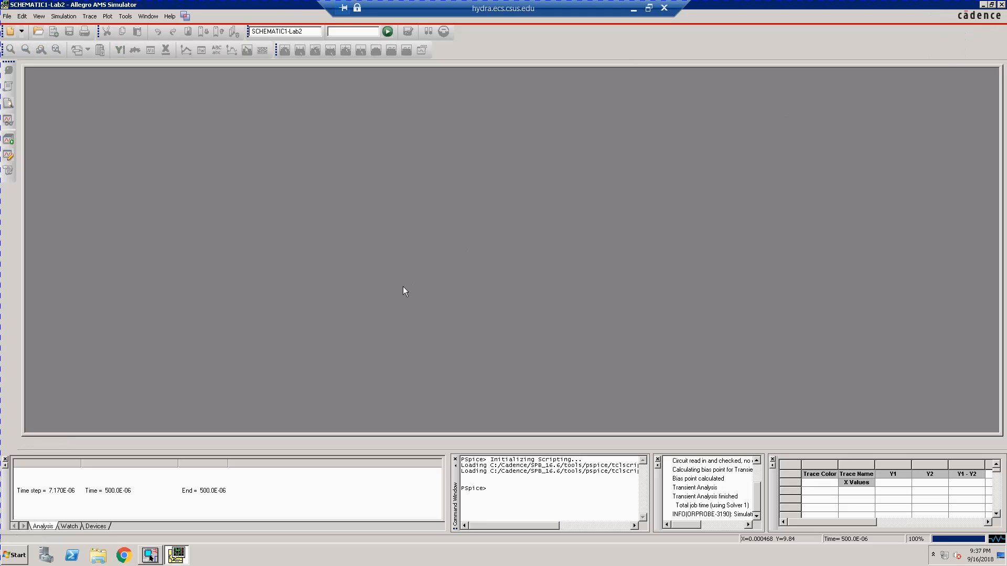
click(1002, 4)
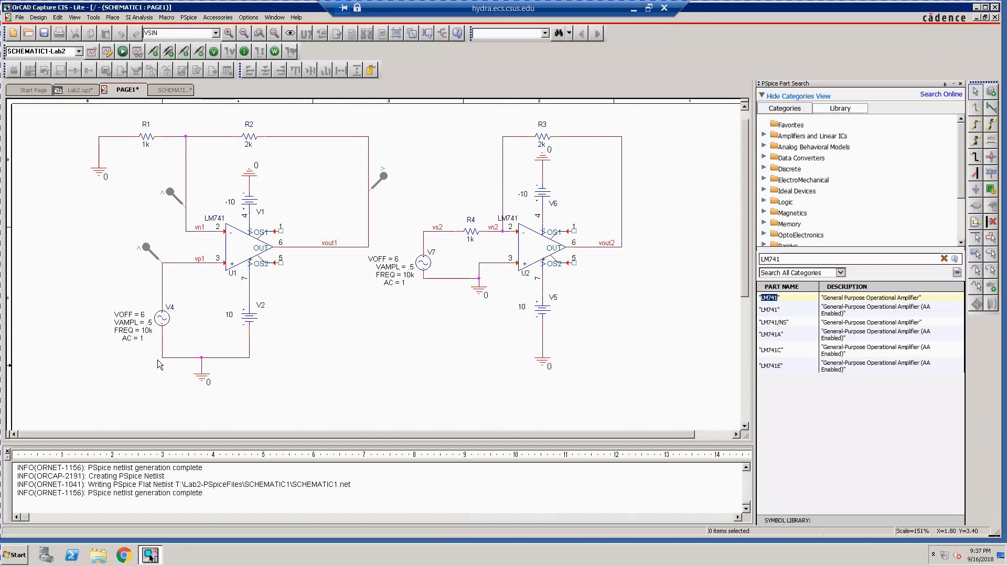
- Set the offset voltage VOFF of source V4 to 0 and save the design
click(145, 319)
double_click(145, 319)
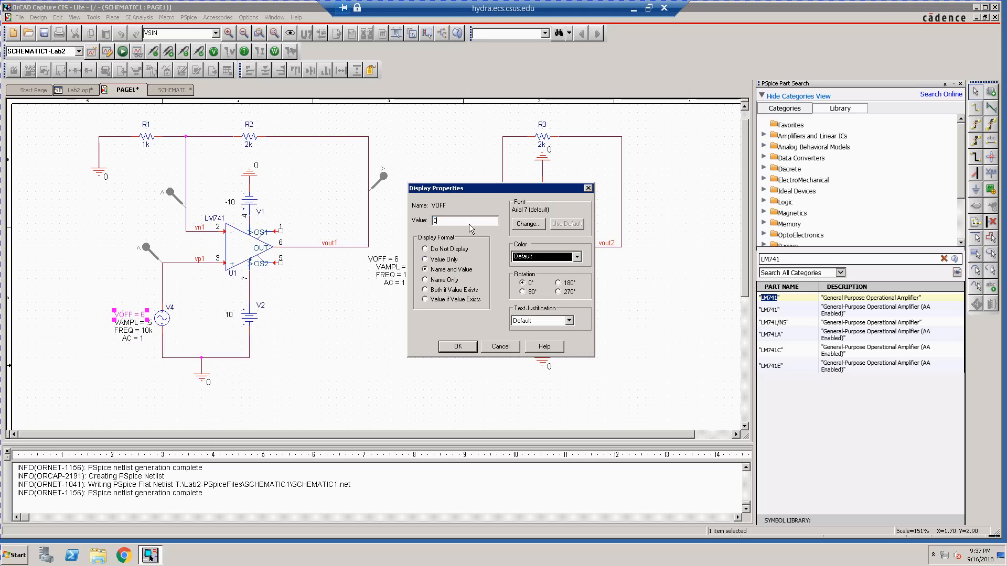
text(0)
key(Return)
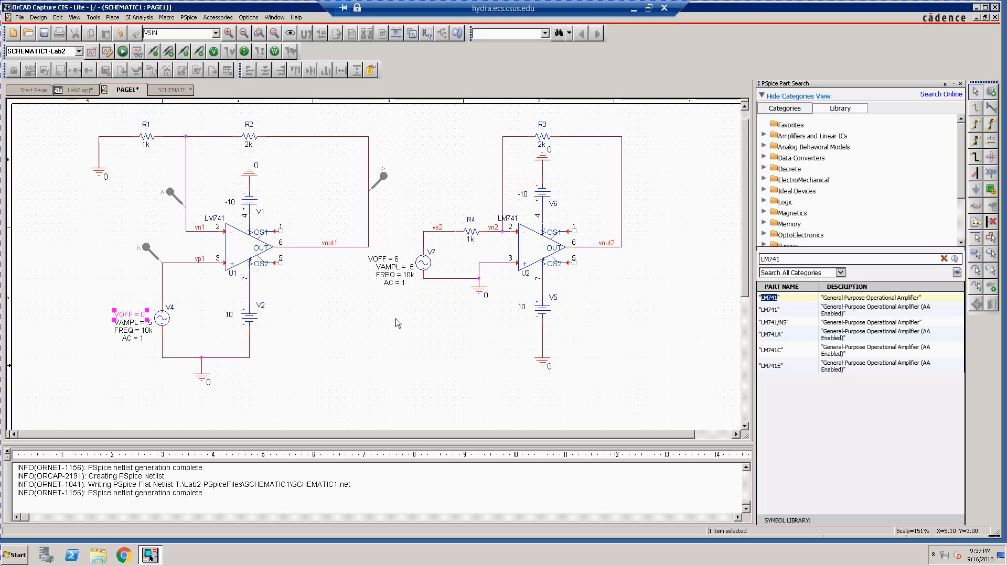
click(310, 322)
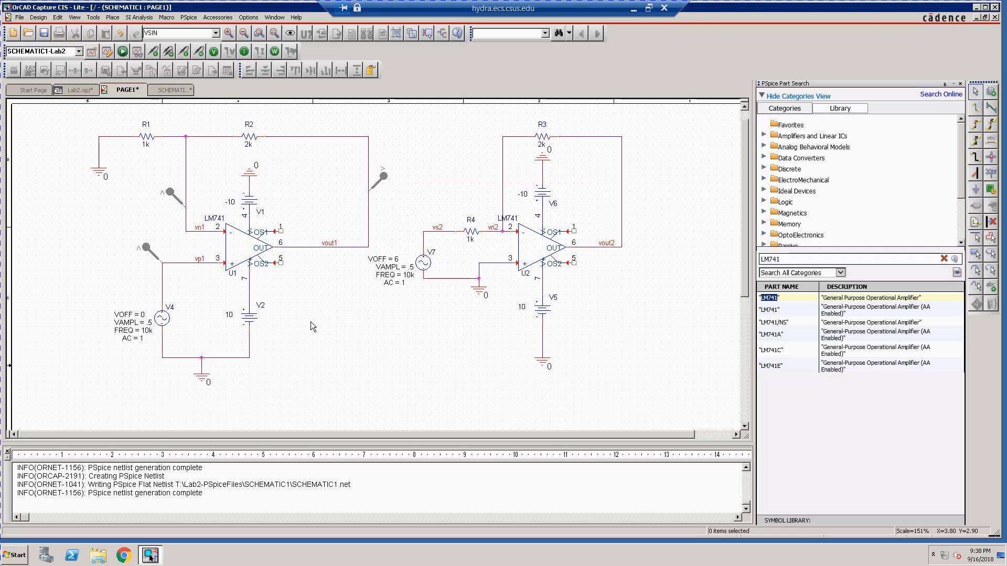
click(45, 35)
- Run the transient simulation with V4's zero offset, inspect the waveforms, and close the simulator
click(123, 55)
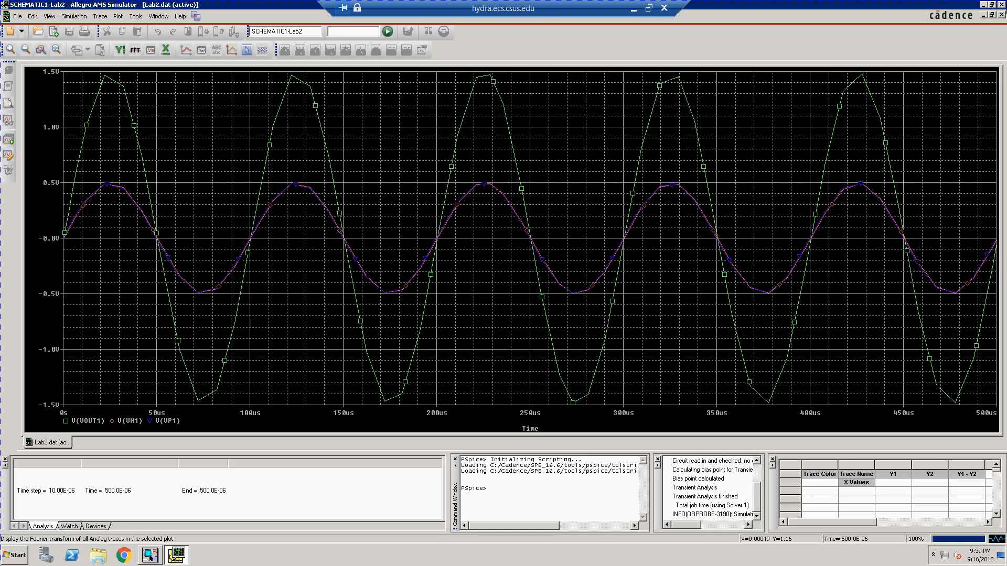
click(1001, 14)
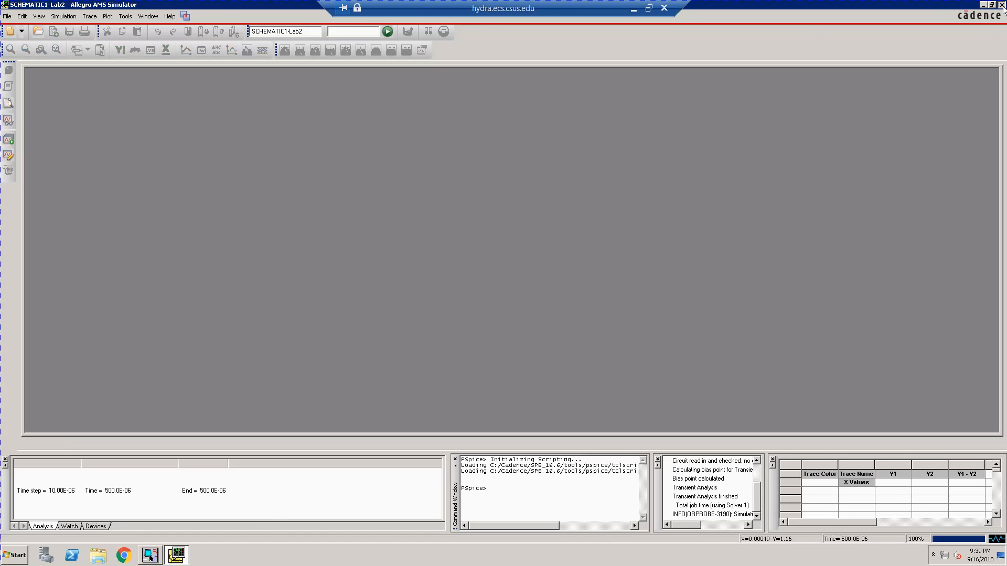
click(1001, 4)
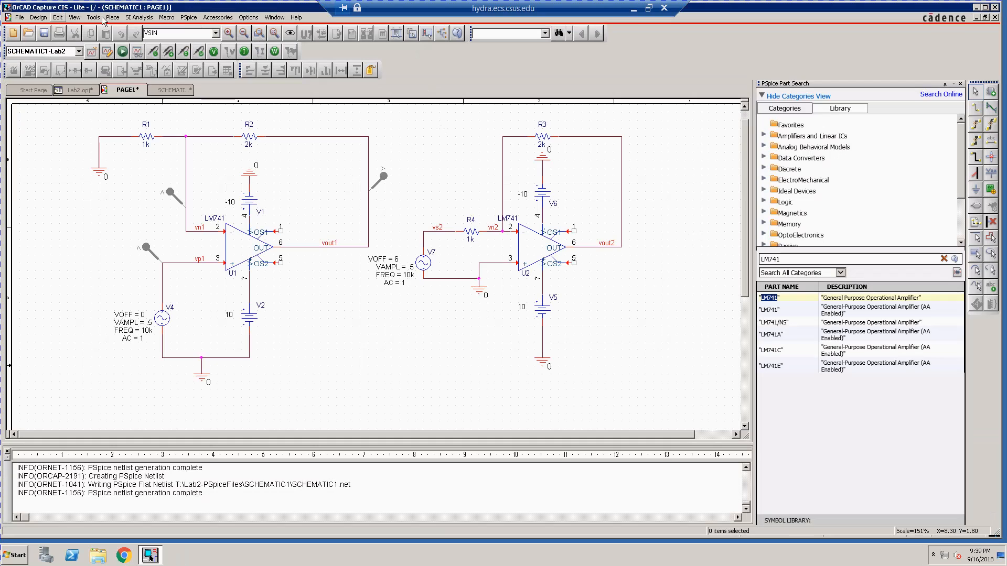
- Set the maximum step size to 1u seconds in the Lab2 transient simulation profile
click(187, 17)
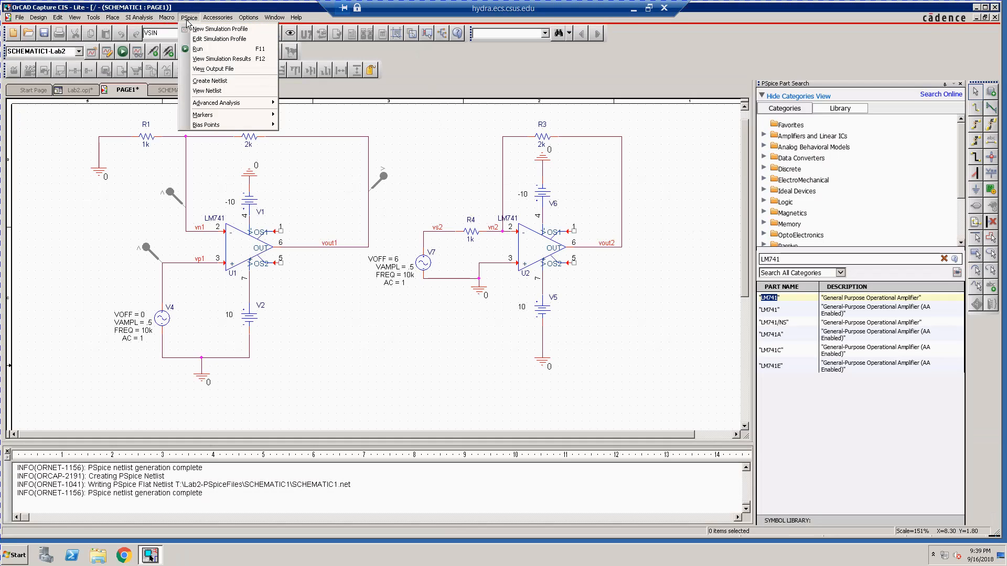
click(206, 39)
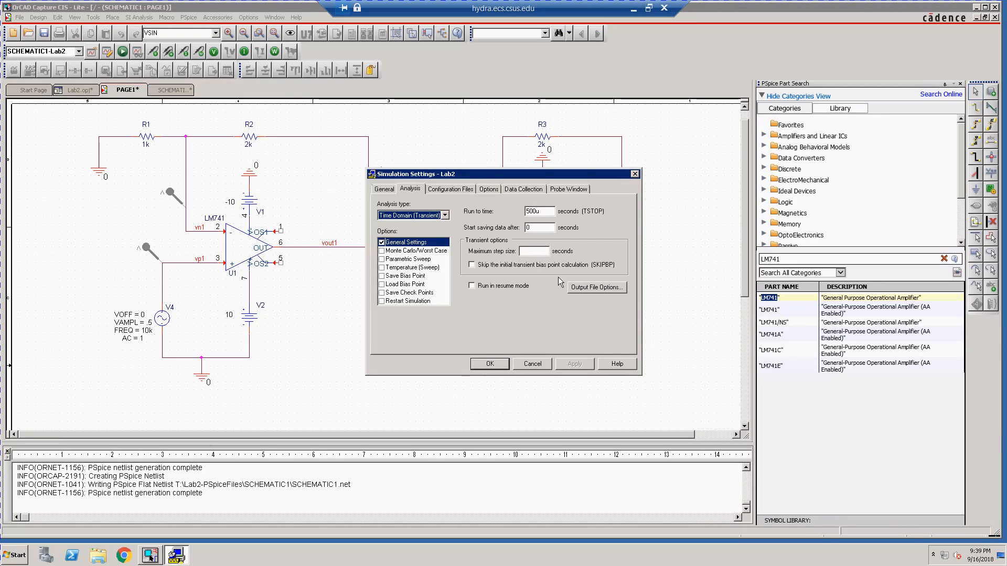
click(533, 251)
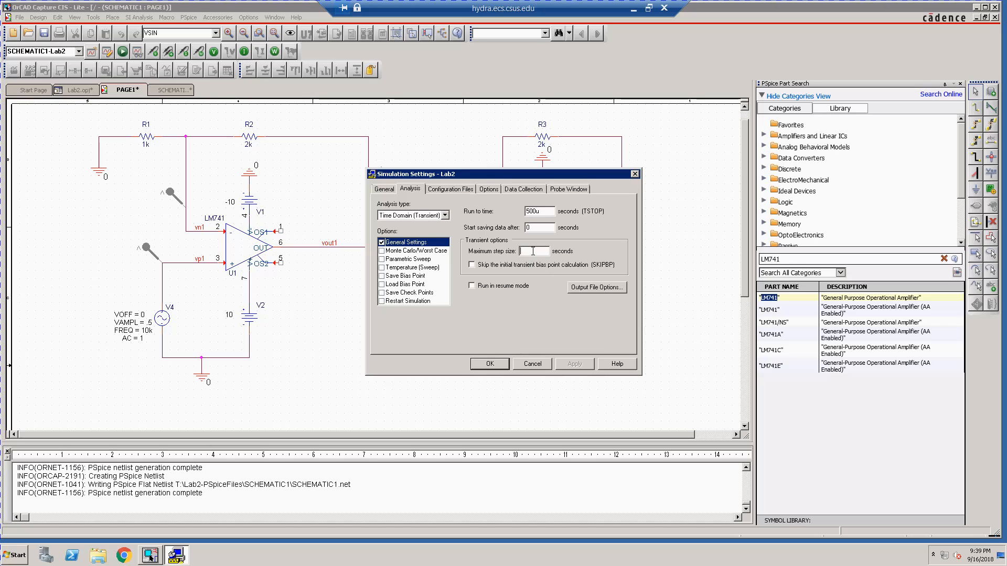
text(1u)
click(492, 366)
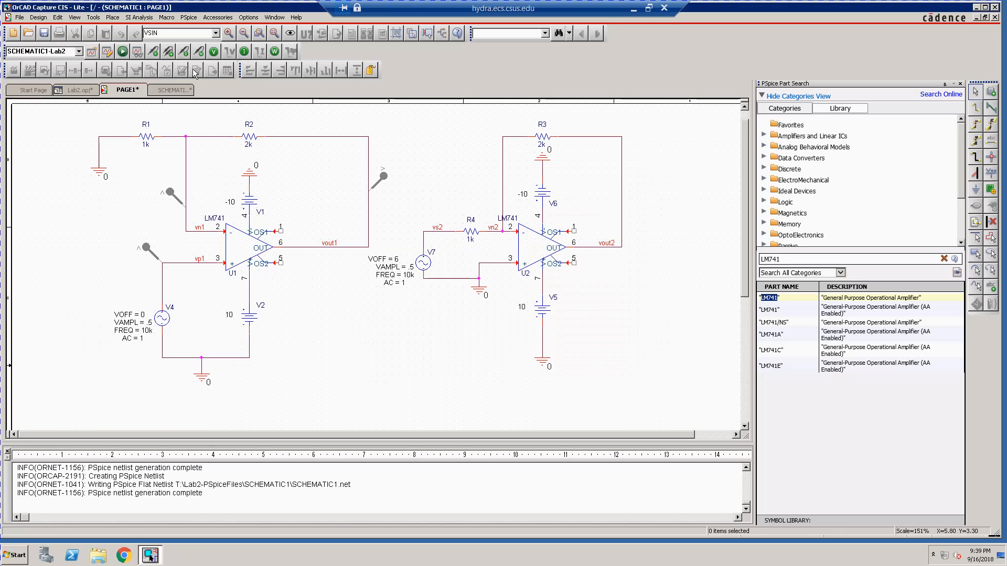
- Rerun the transient simulation with the 1u step size, inspect the smoother waveforms, and close the simulator
click(121, 52)
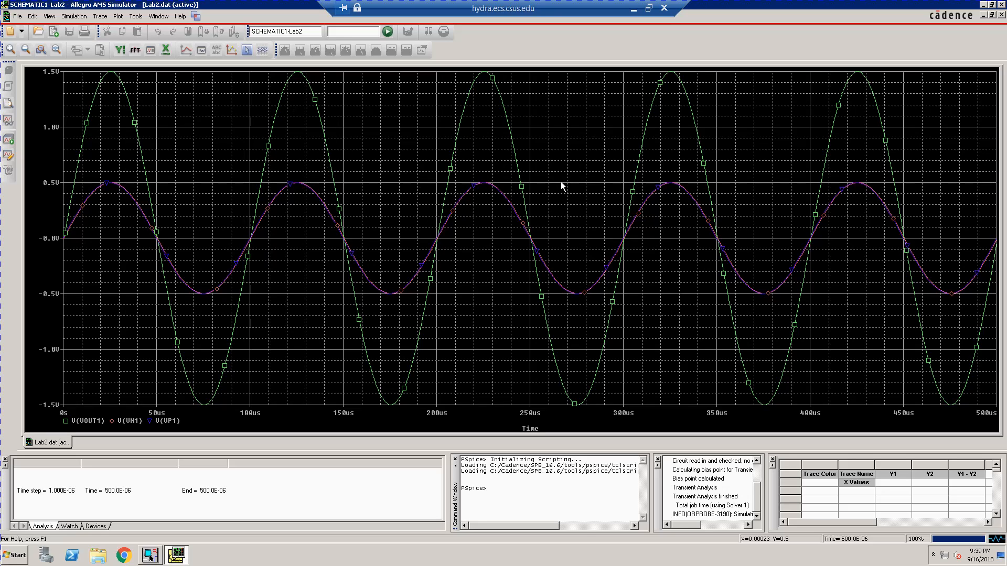
click(1001, 15)
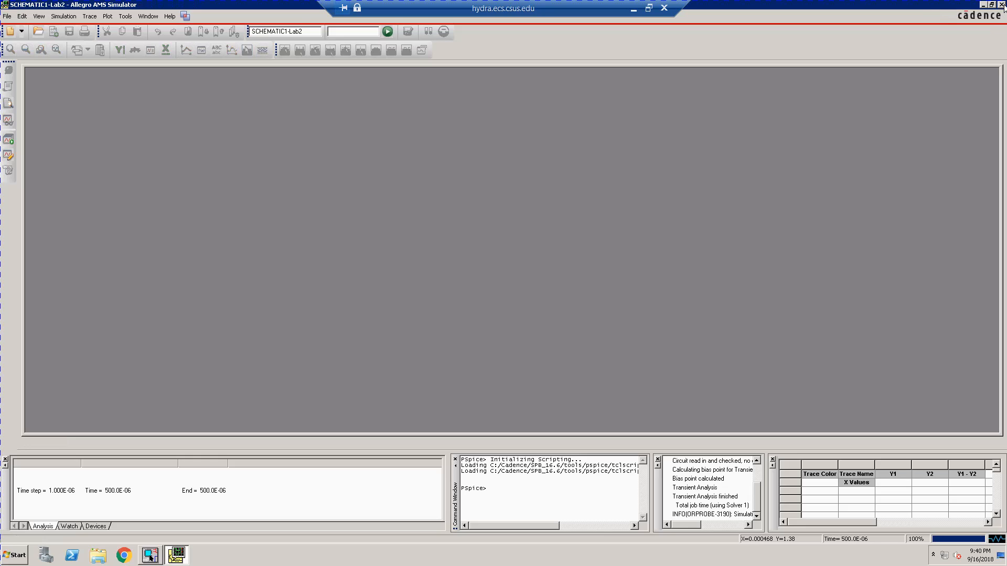
click(1001, 4)
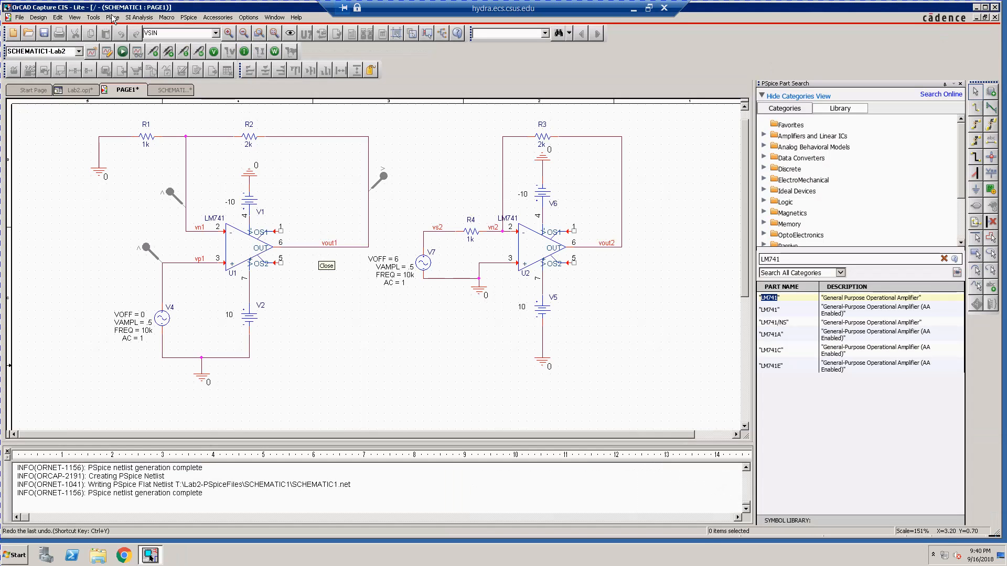
- Change the Lab2 simulation profile to a logarithmic AC sweep from 1 Hz to 1G with 10 points per decade
click(194, 17)
click(203, 41)
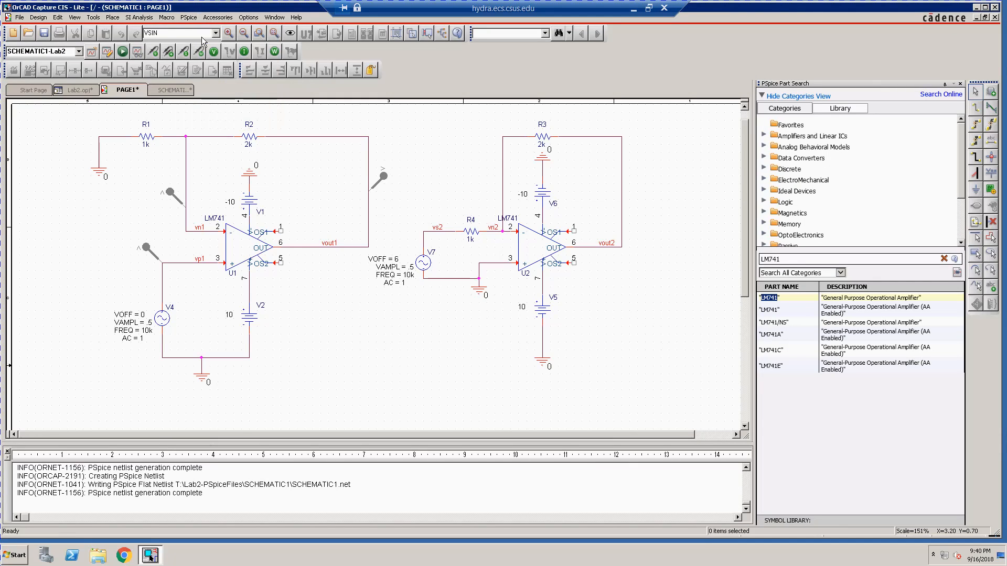
click(444, 215)
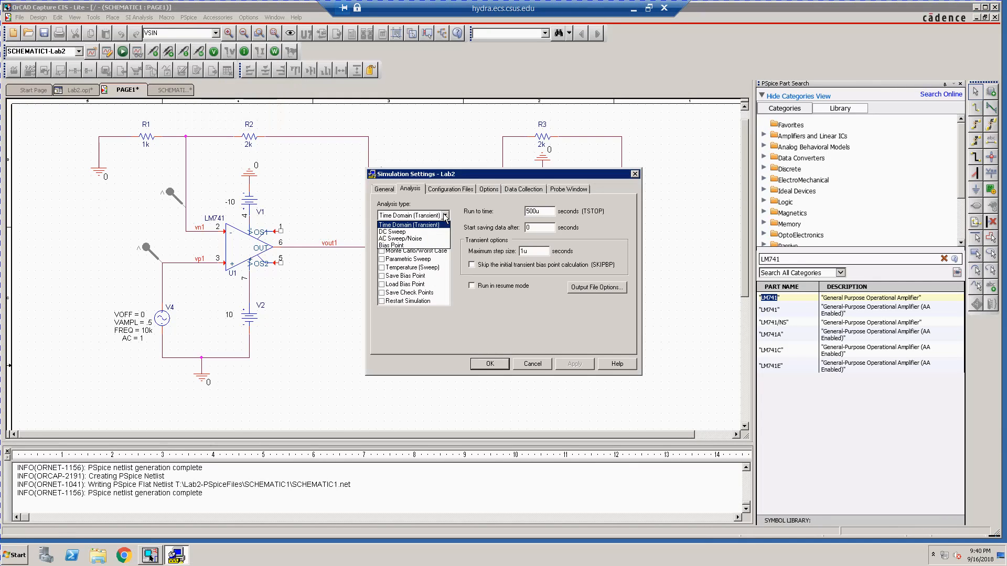
click(415, 239)
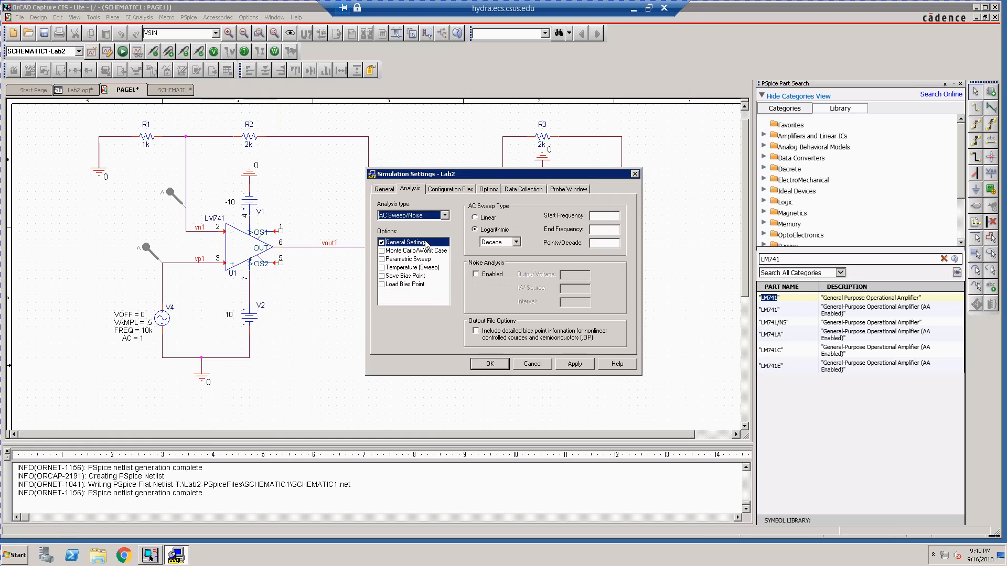
click(611, 217)
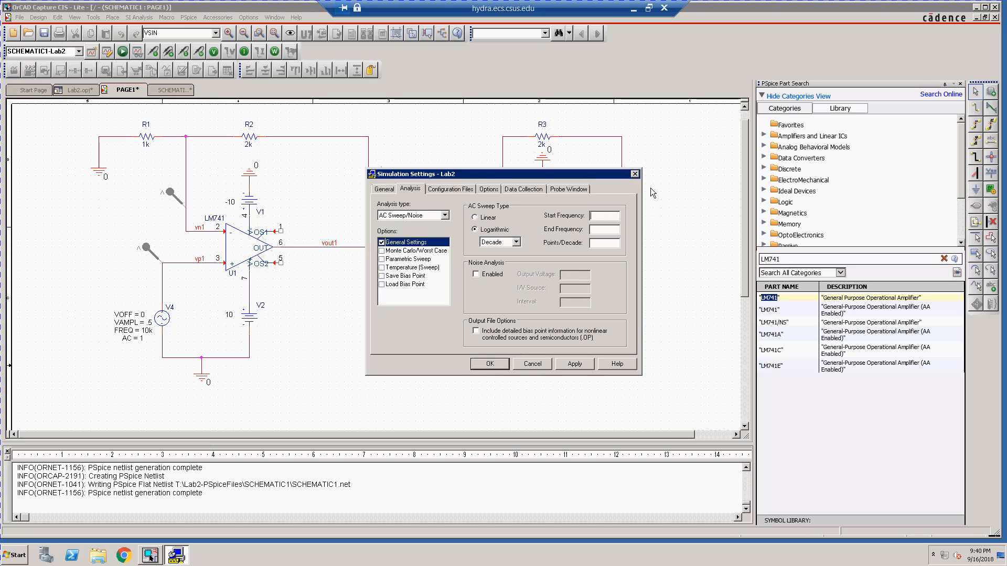
text(1)
text(1)
text(G)
text(10)
click(496, 365)
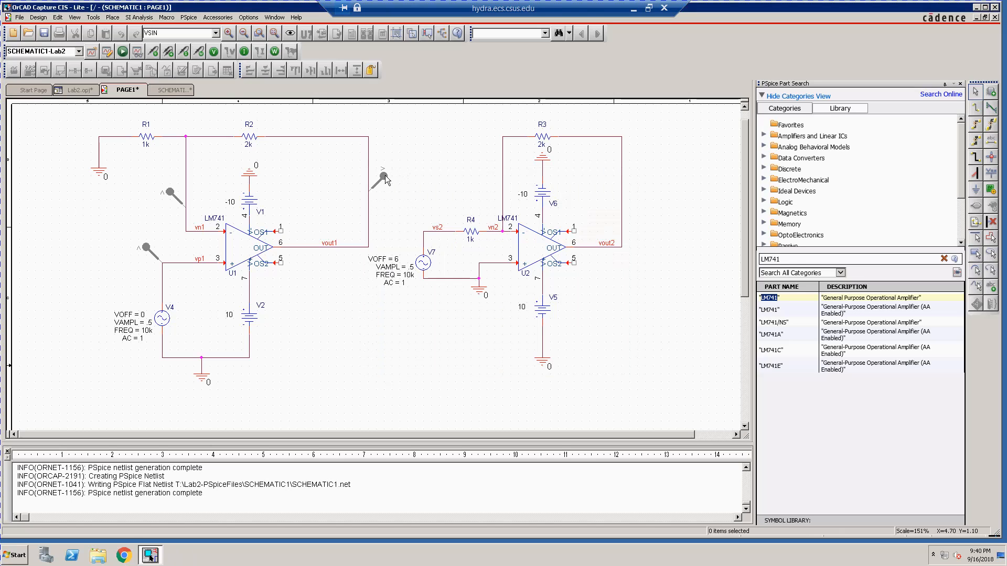
- Delete the three voltage markers on the vn1, vp1 and vout1 wires of the first circuit
click(385, 177)
click(147, 251)
click(147, 251)
key(Delete)
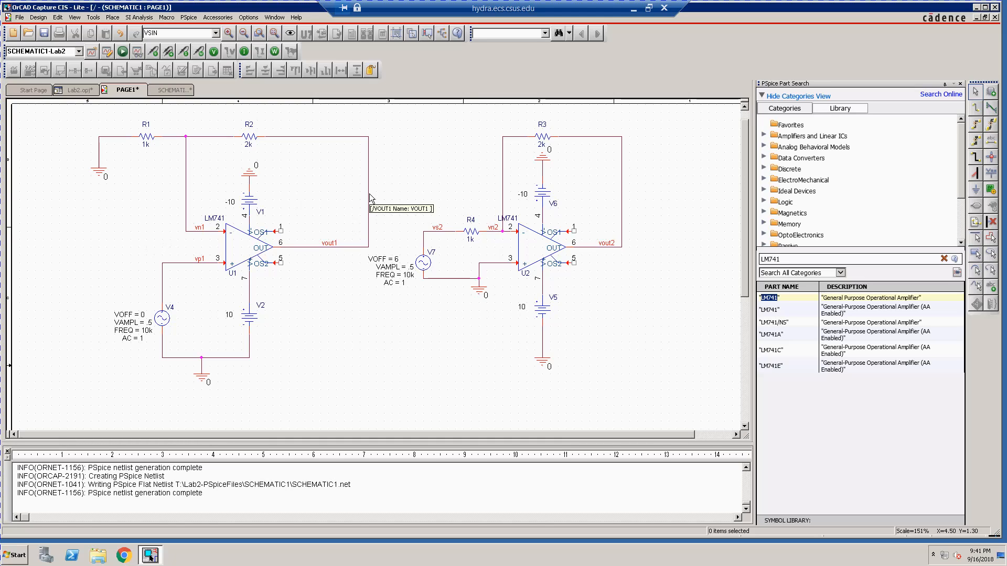
- Place a dB Magnitude of Voltage marker on the first circuit's vout1 wire
click(189, 18)
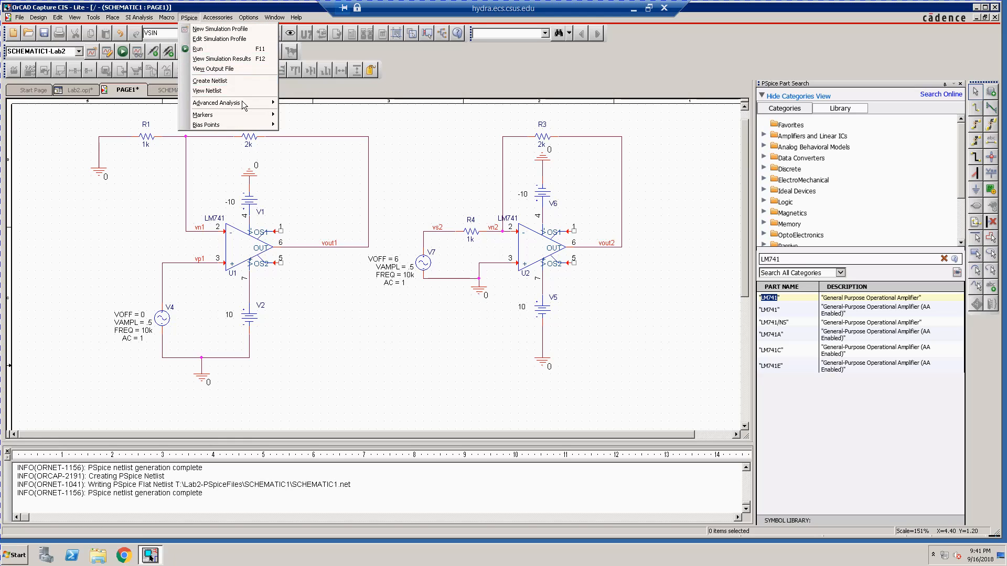
mouse_move(259, 109)
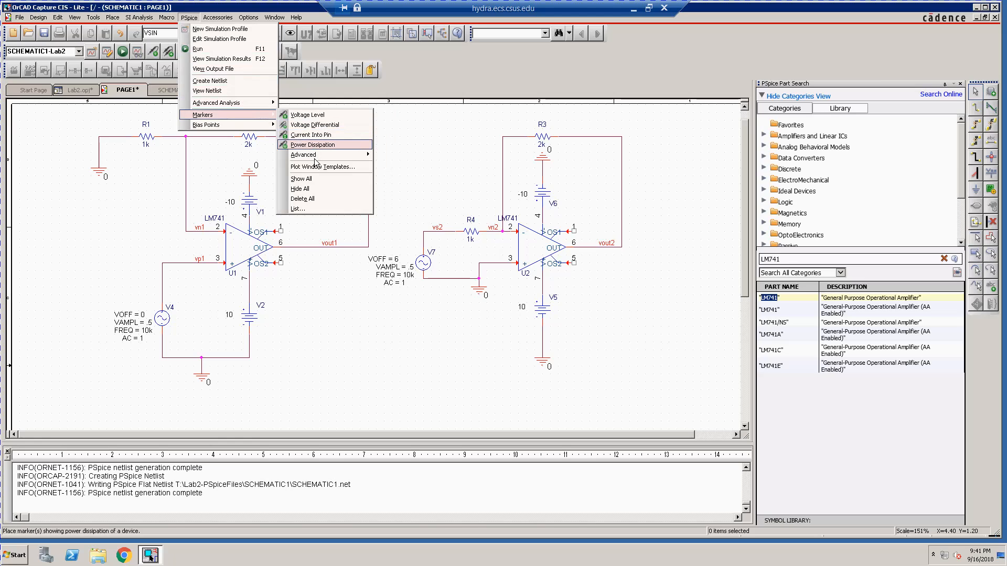
mouse_move(316, 158)
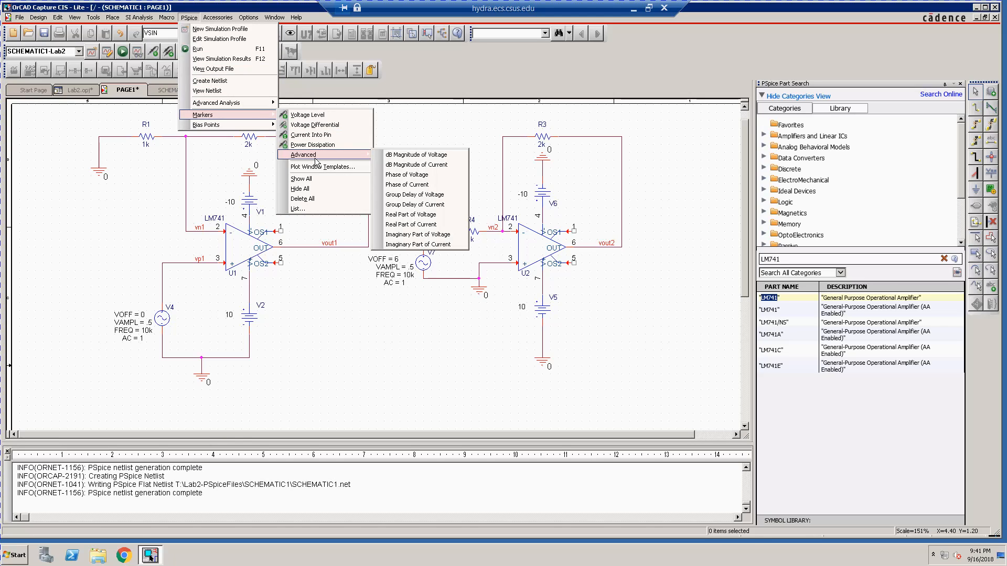
click(403, 155)
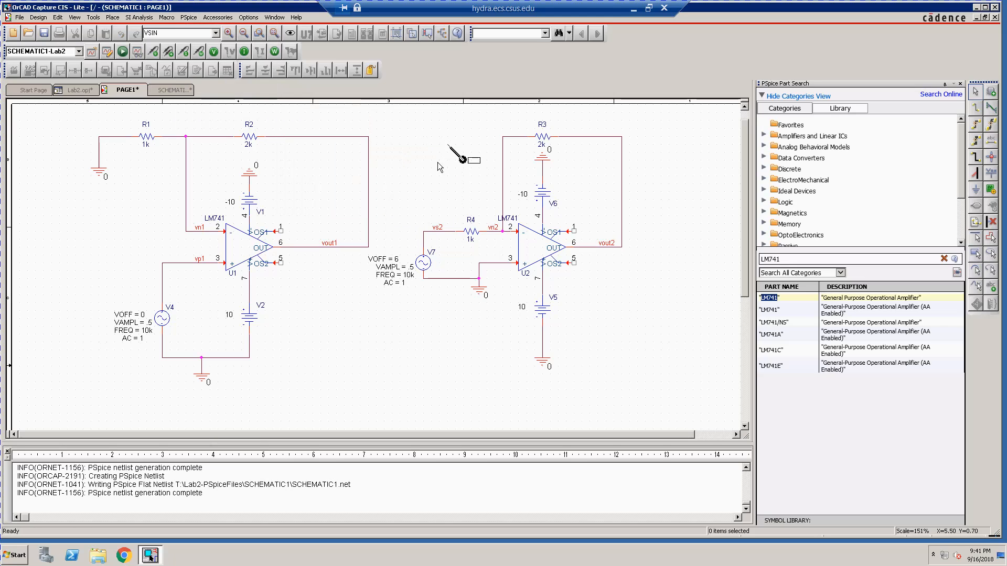
click(369, 166)
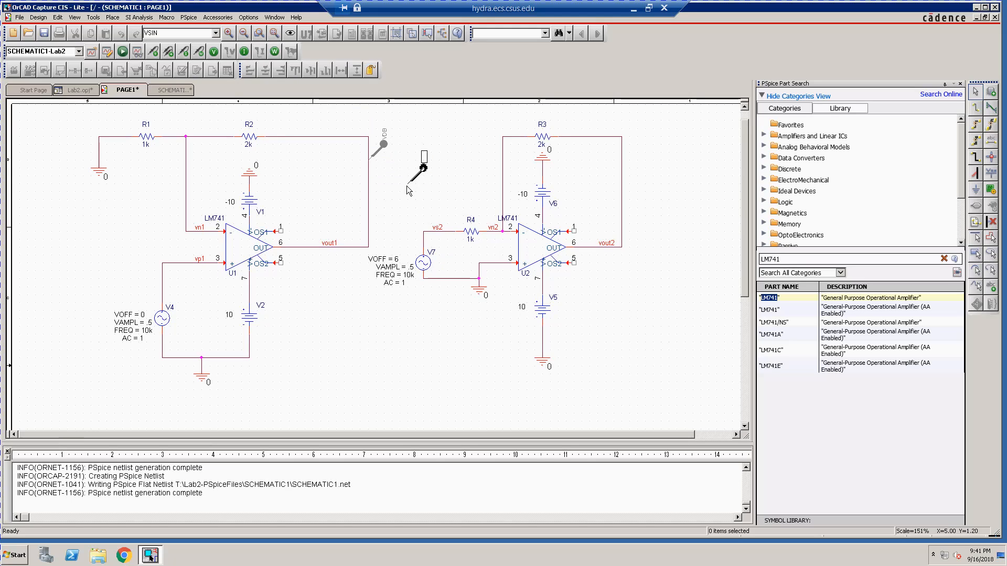
key(Escape)
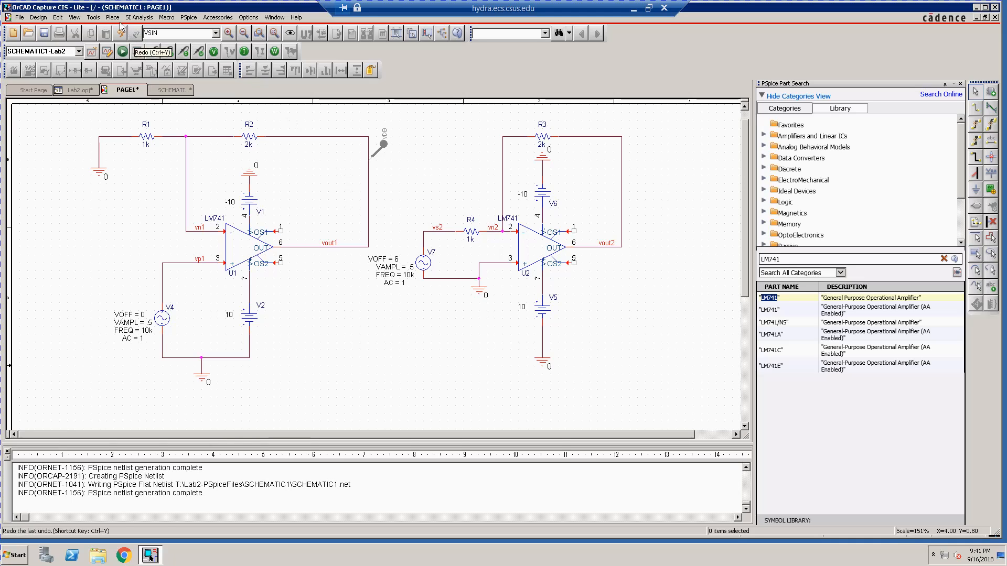
- Place a Phase of Voltage marker on the vout1 wire below the dB marker and save the design
click(189, 18)
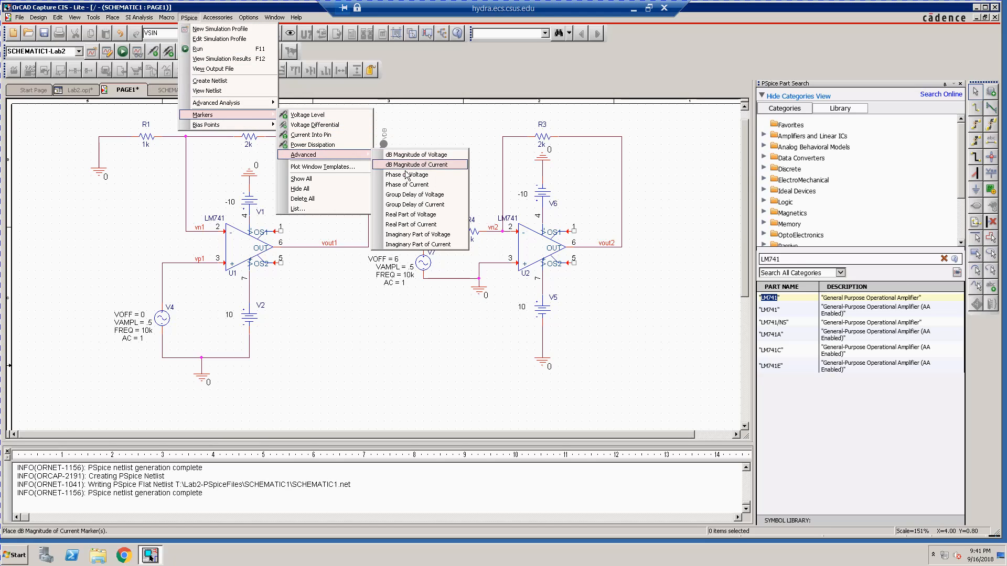
click(408, 175)
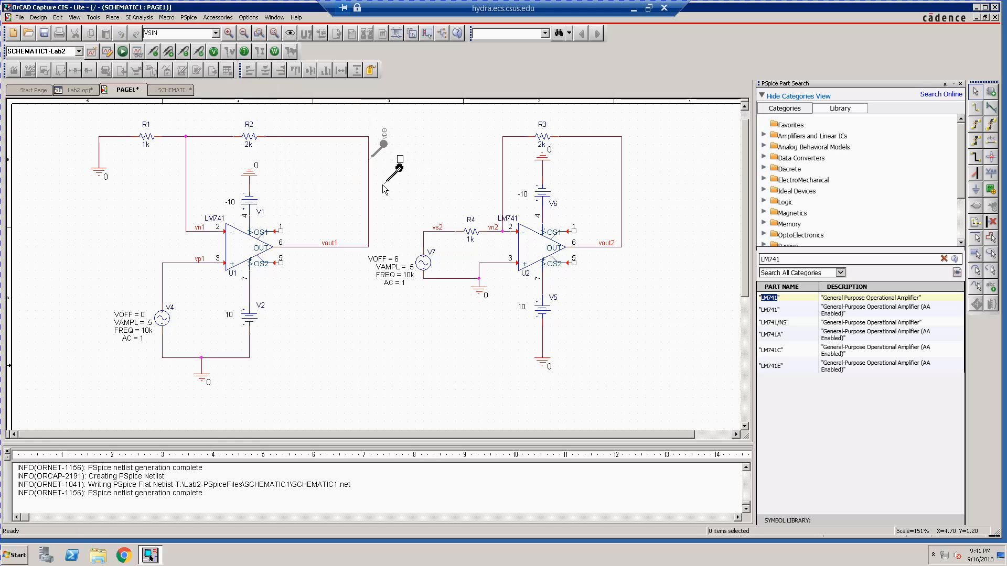
click(371, 199)
key(Escape)
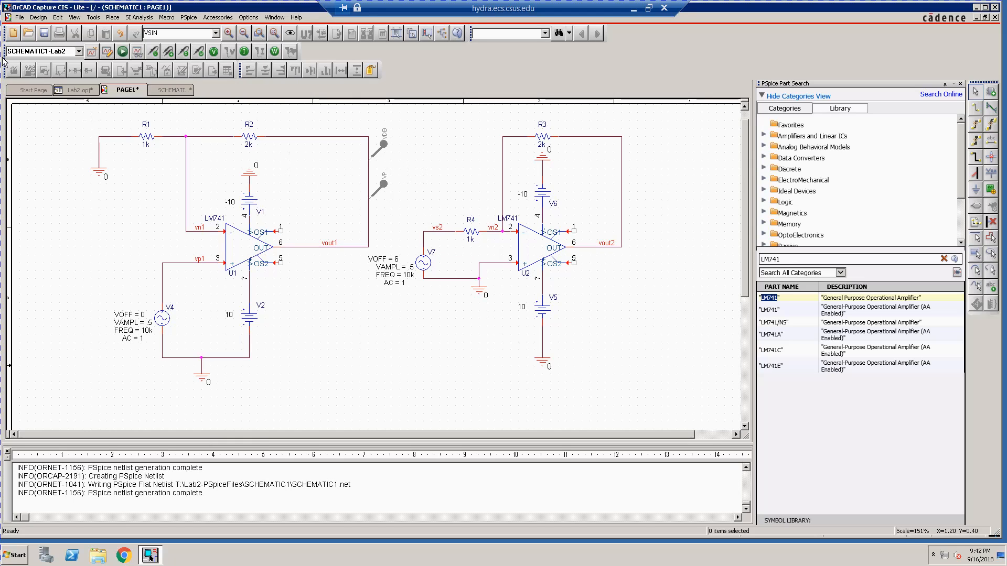
click(44, 33)
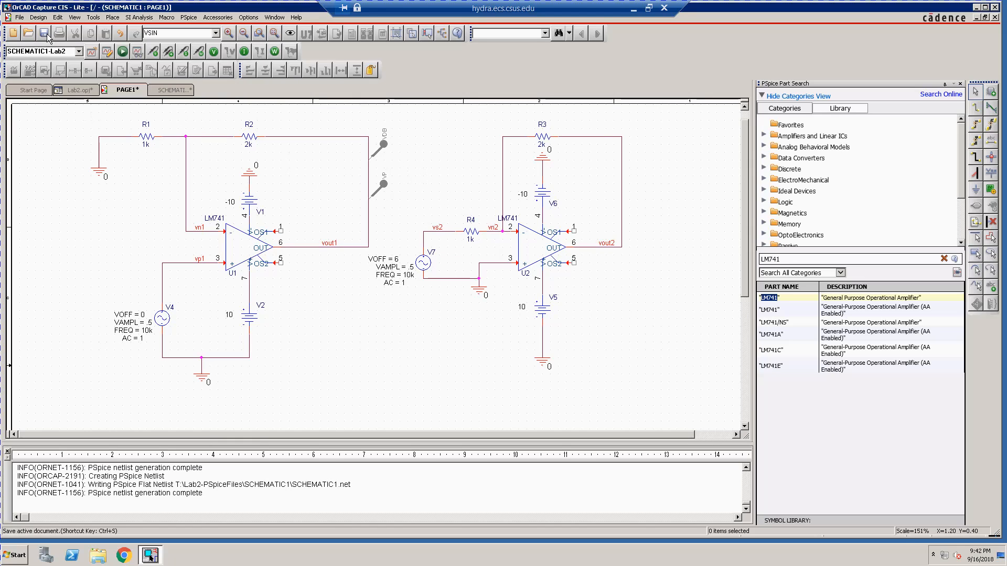
- Run the AC sweep simulation, inspect vout1's magnitude and phase curves, then close the simulator and minimize the remote session
click(123, 52)
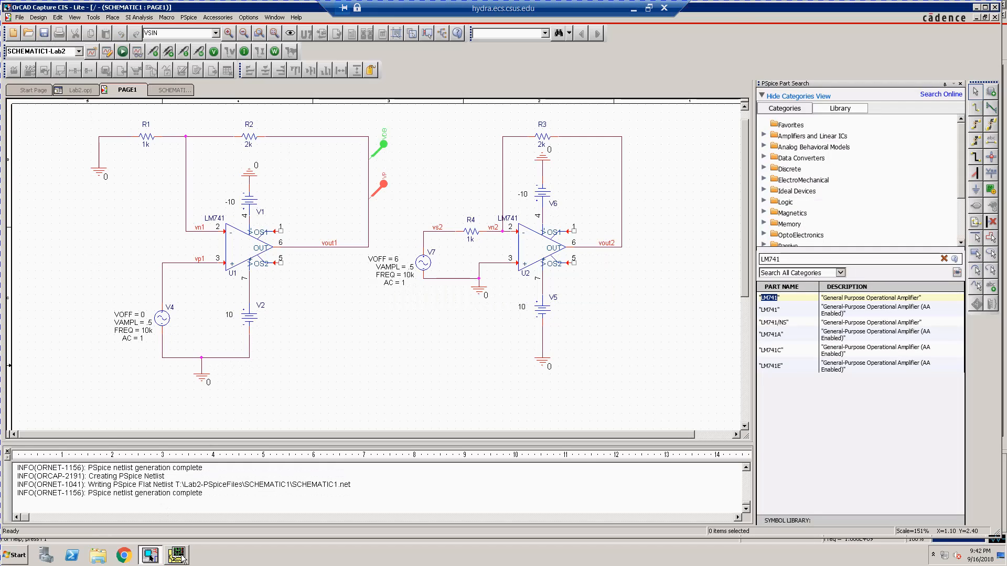
click(178, 556)
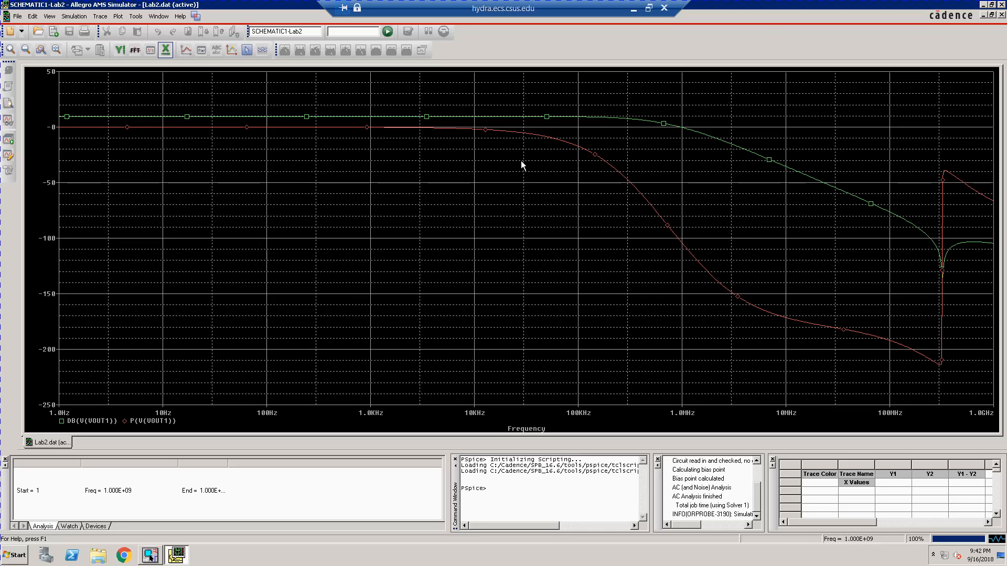
click(1002, 15)
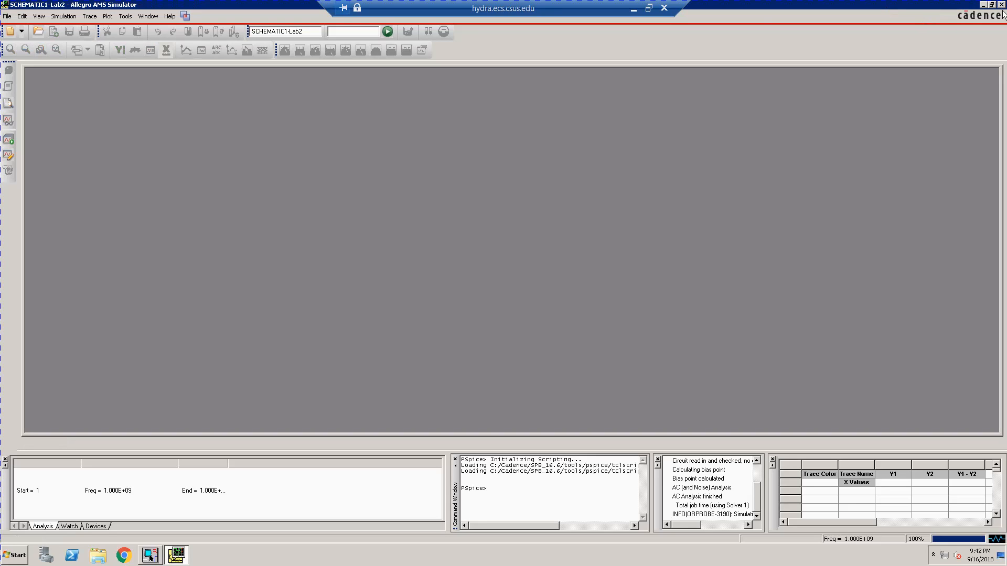
click(1002, 4)
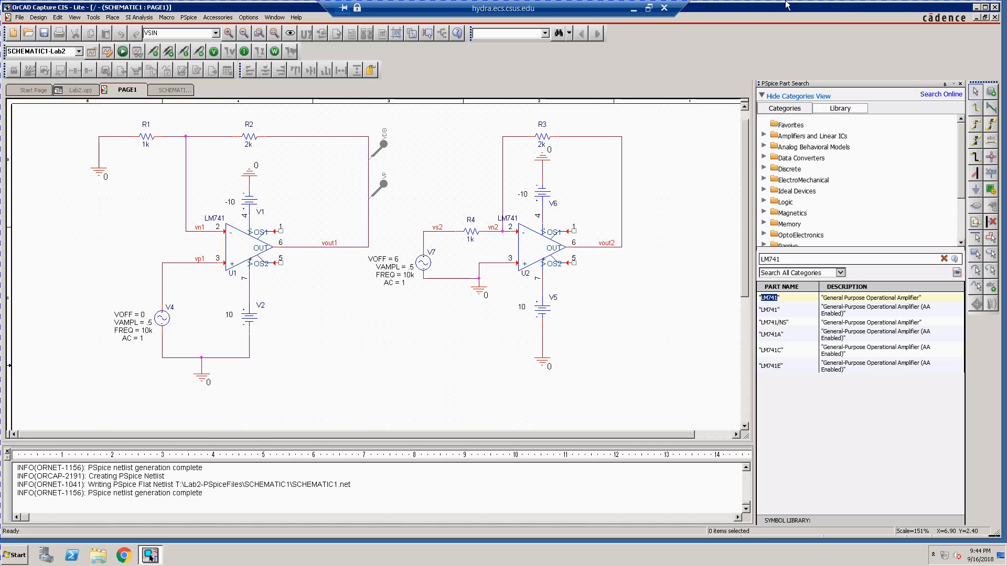
click(634, 7)
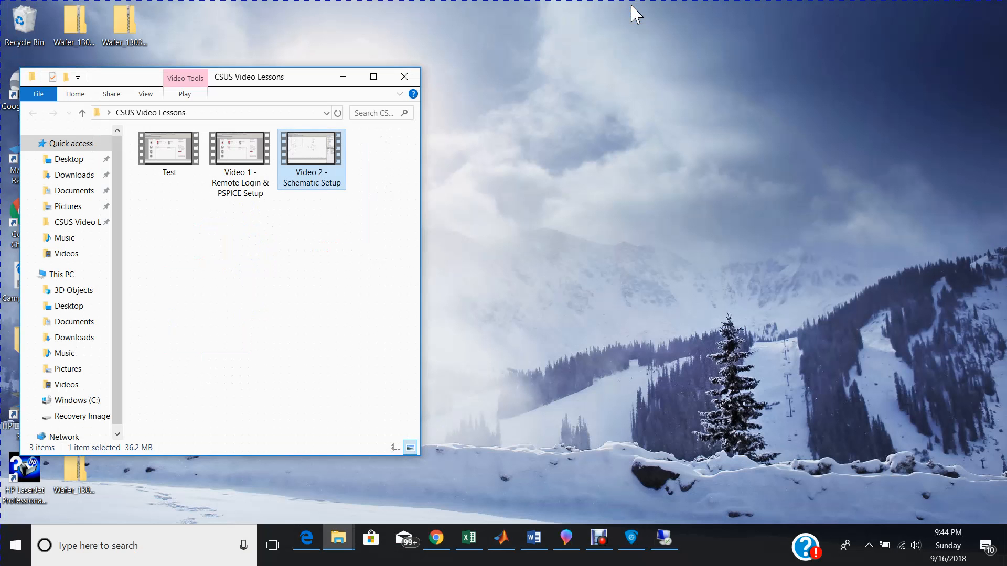